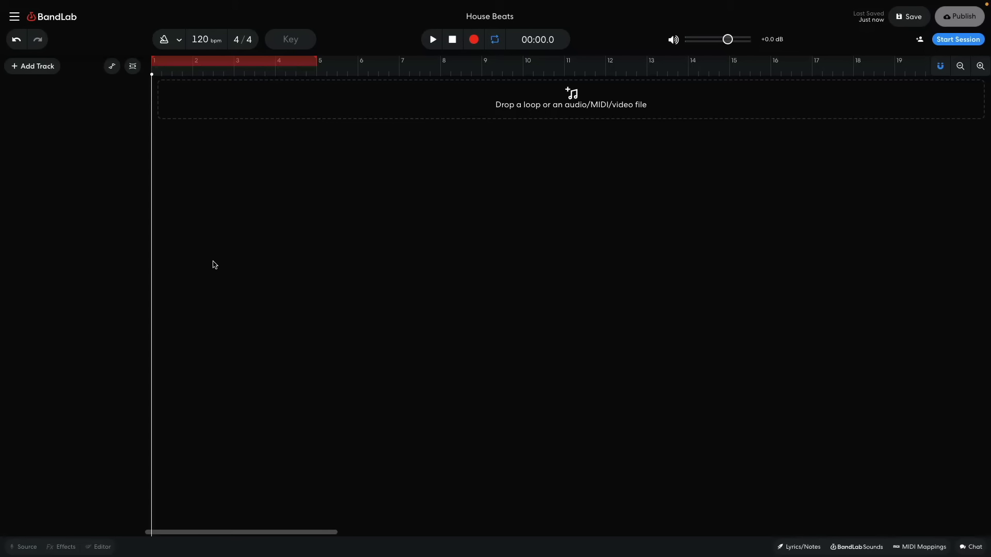
Step: Add a virtual instrument track and assign it the 909 kit from the Drum Pads category
{"action": "left_click", "coordinate": [46, 71]}
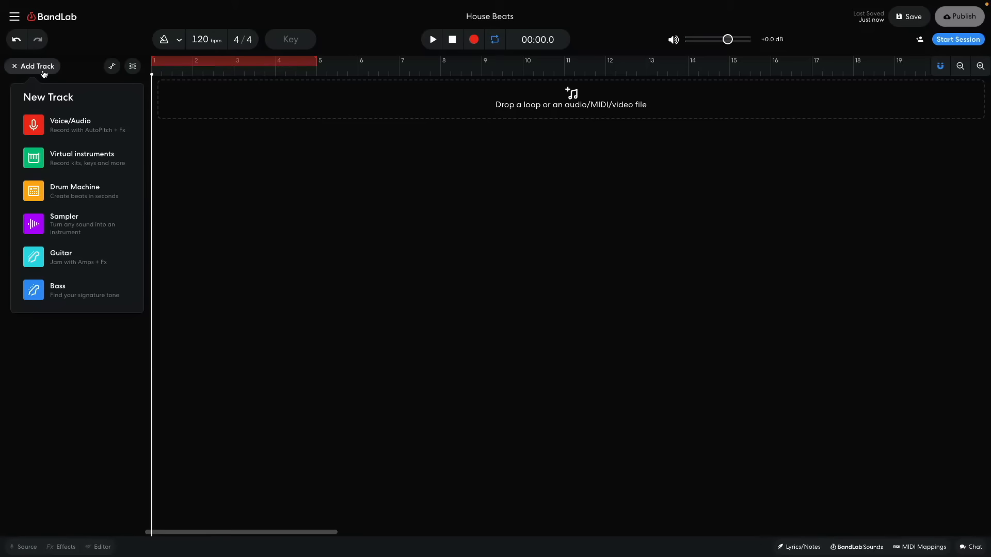
{"action": "left_click", "coordinate": [60, 161]}
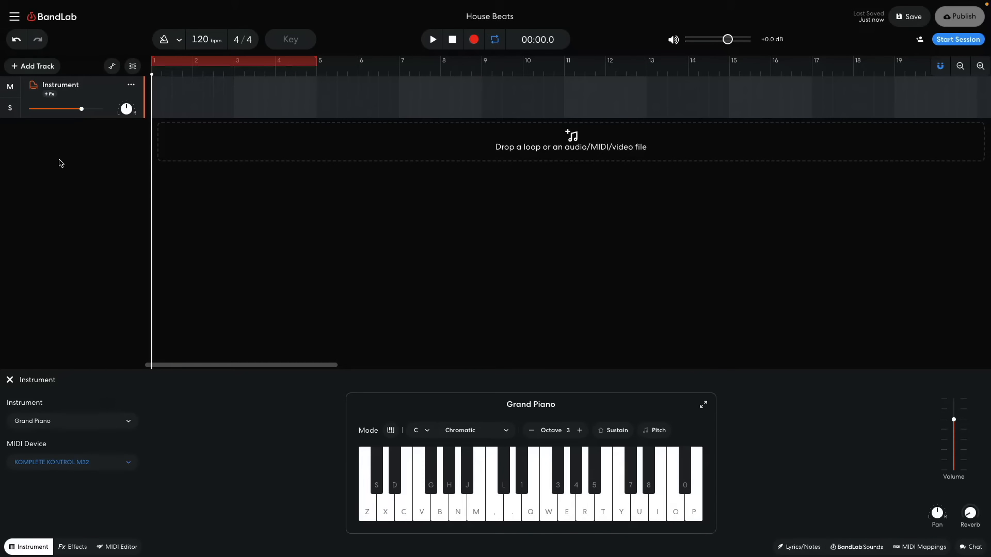
{"action": "left_click", "coordinate": [60, 421]}
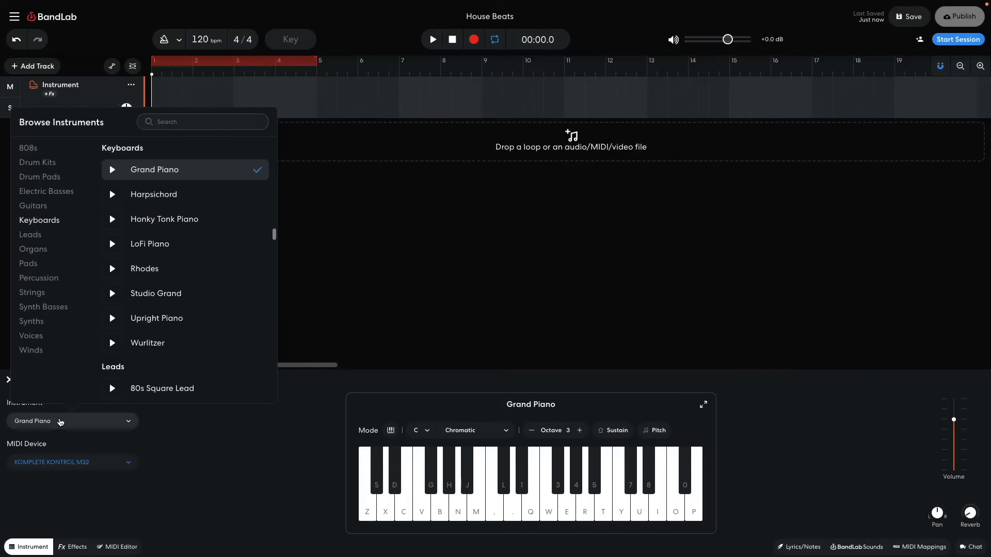
{"action": "left_click", "coordinate": [53, 180]}
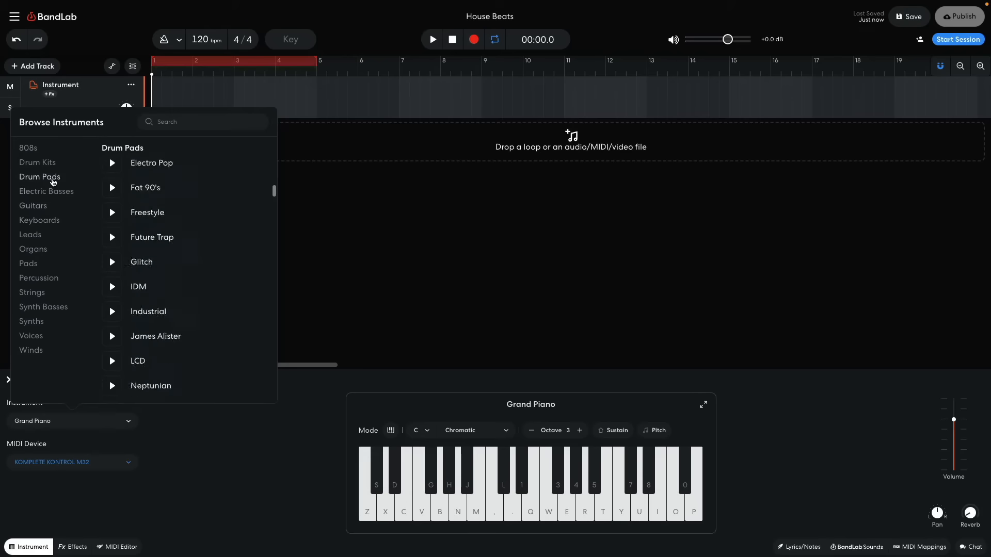
{"action": "left_click", "coordinate": [132, 247]}
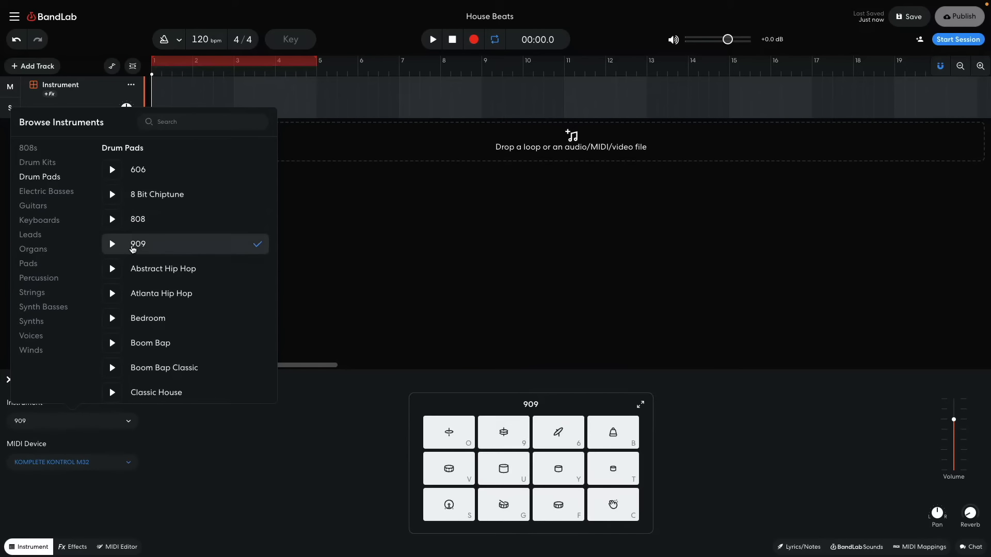
{"action": "left_click", "coordinate": [349, 242]}
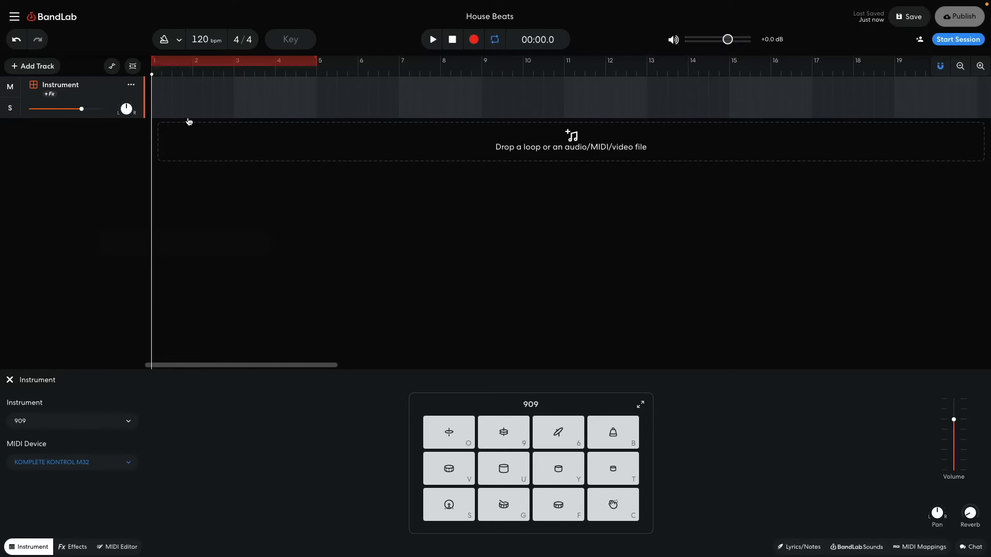
Step: Create an empty region at the start of the 909 track and open it for note editing
{"action": "right_click", "coordinate": [174, 98]}
{"action": "left_click", "coordinate": [178, 126]}
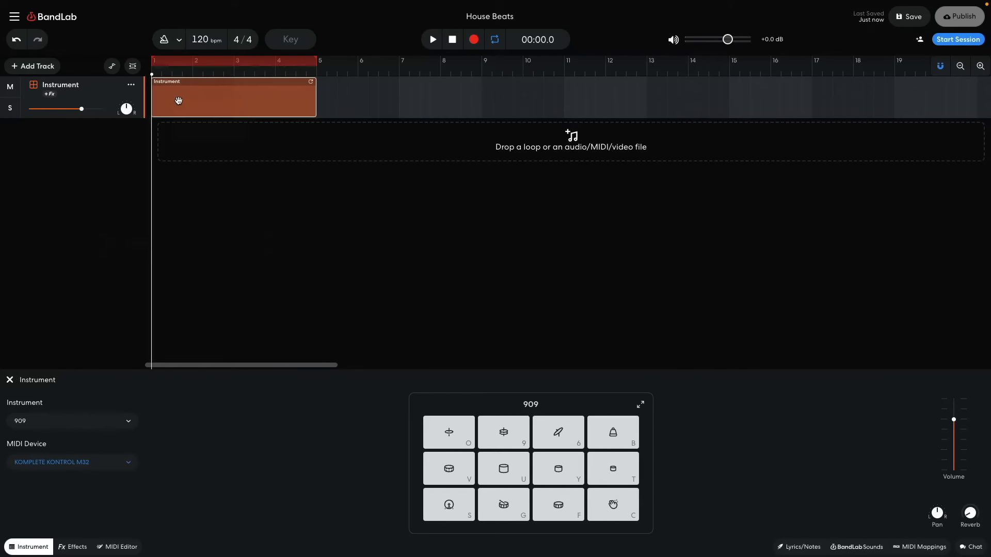
{"action": "double_click", "coordinate": [179, 101]}
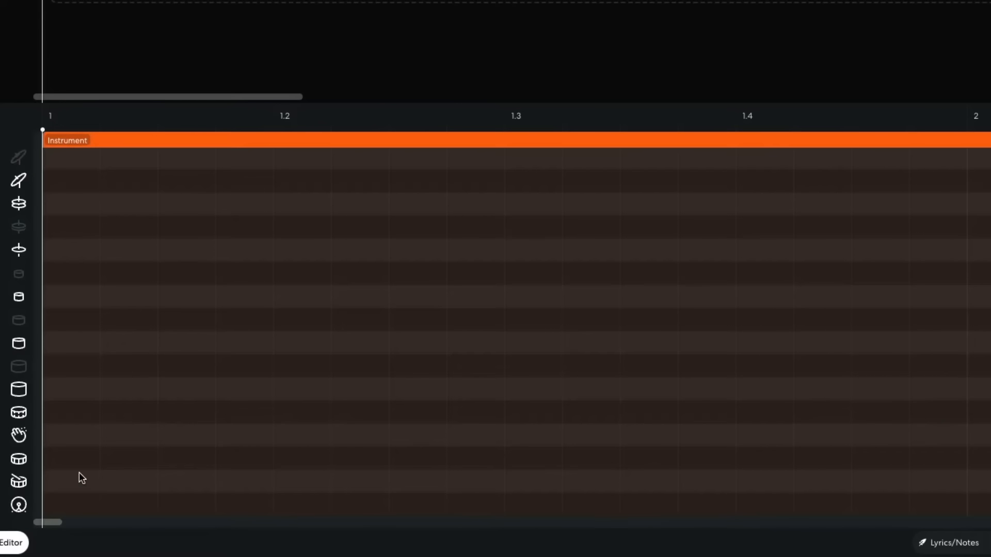
Step: Place kick notes on all four beats of bar 1 and clap notes on beats 2 and 4
{"action": "left_click", "coordinate": [63, 499]}
{"action": "left_click", "coordinate": [293, 500]}
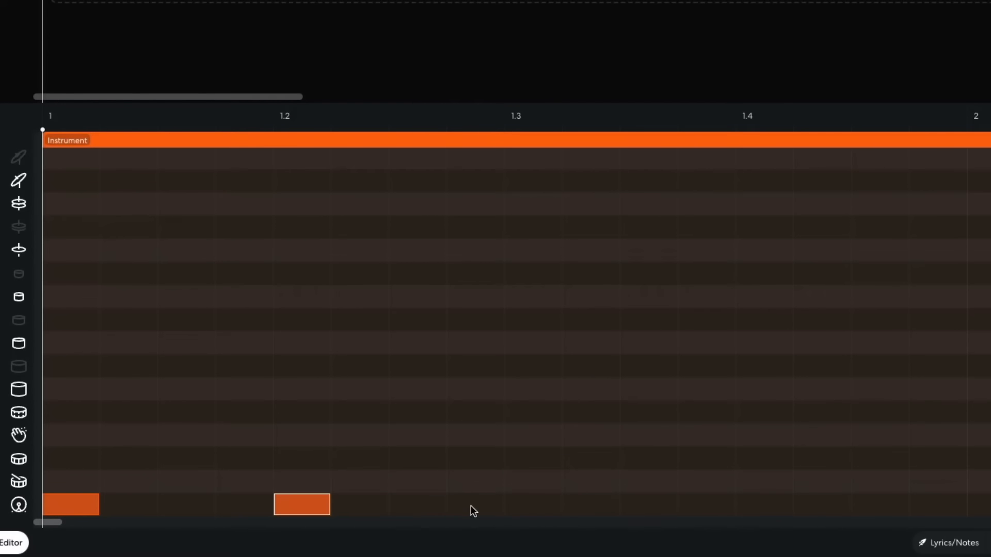
{"action": "left_click", "coordinate": [532, 506]}
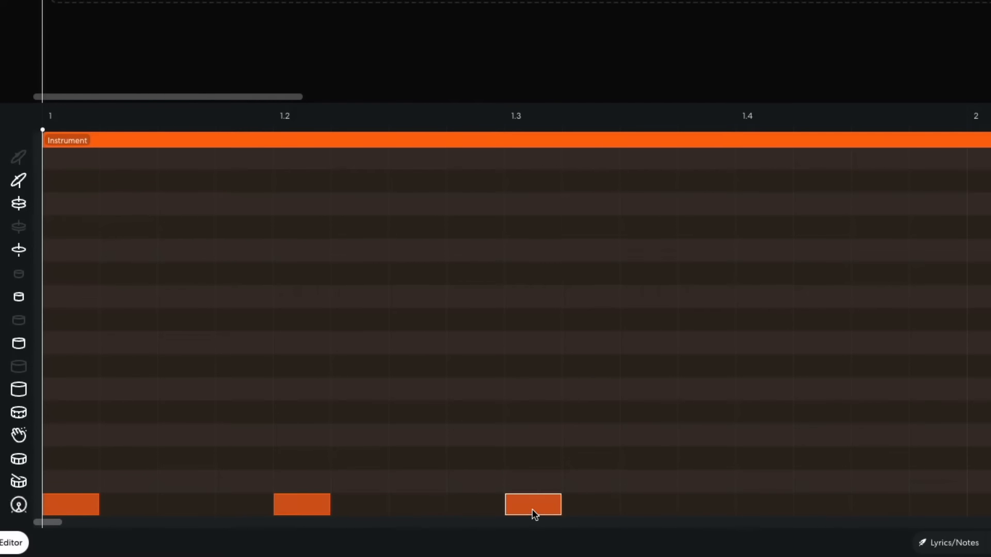
{"action": "left_click", "coordinate": [748, 501]}
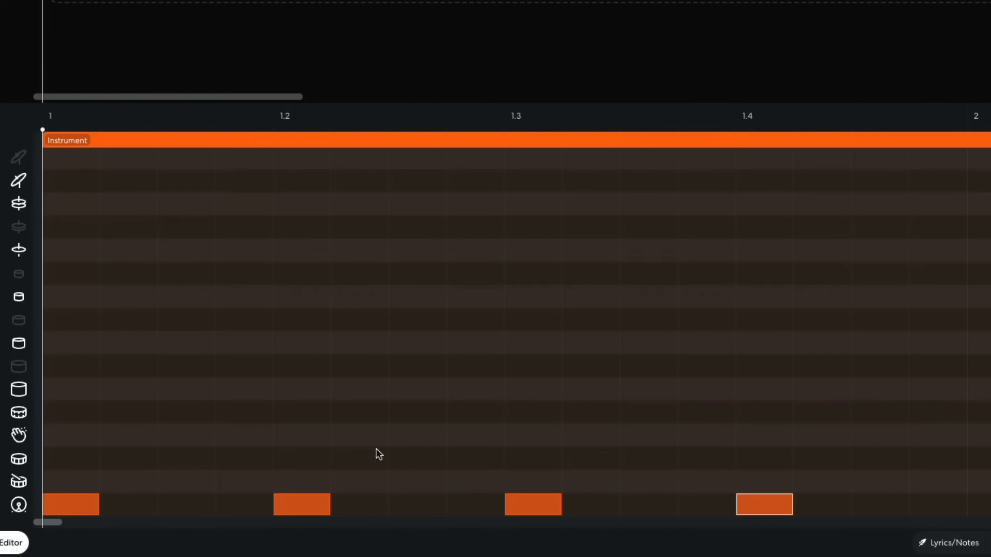
{"action": "left_click", "coordinate": [298, 437]}
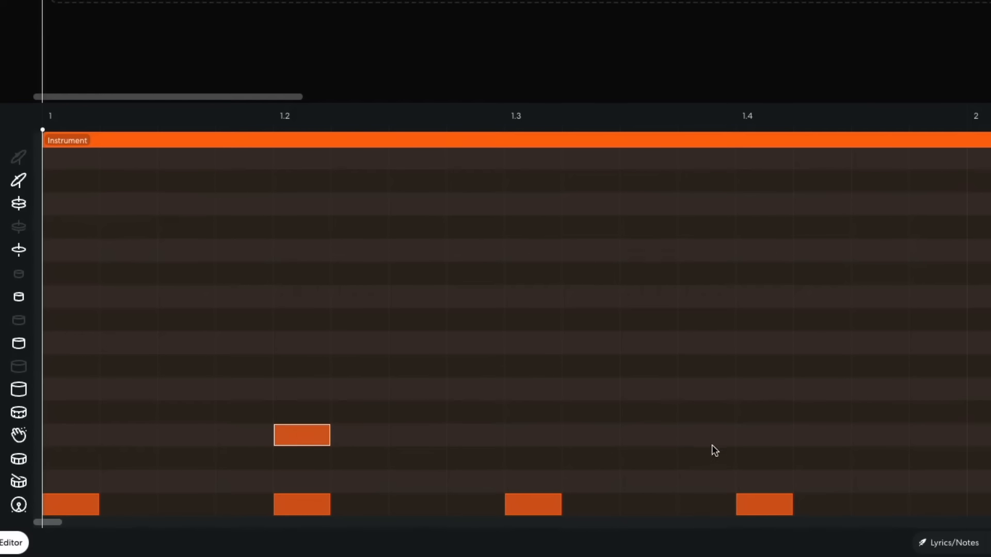
{"action": "left_click", "coordinate": [755, 437]}
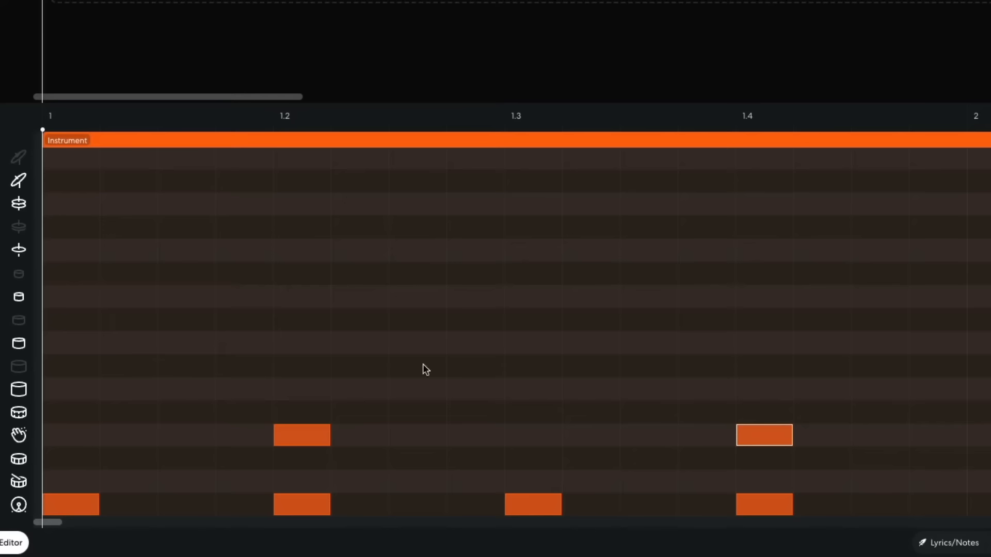
Step: Place open hi-hat notes on the four offbeats of bar 1 and play back the pattern
{"action": "left_click", "coordinate": [194, 206]}
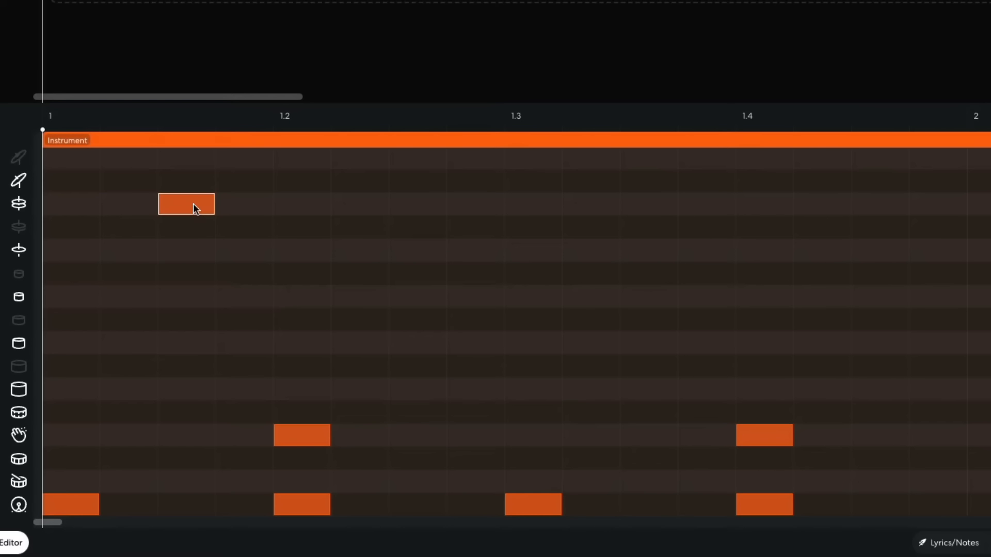
{"action": "left_click", "coordinate": [416, 208]}
{"action": "left_click", "coordinate": [649, 208]}
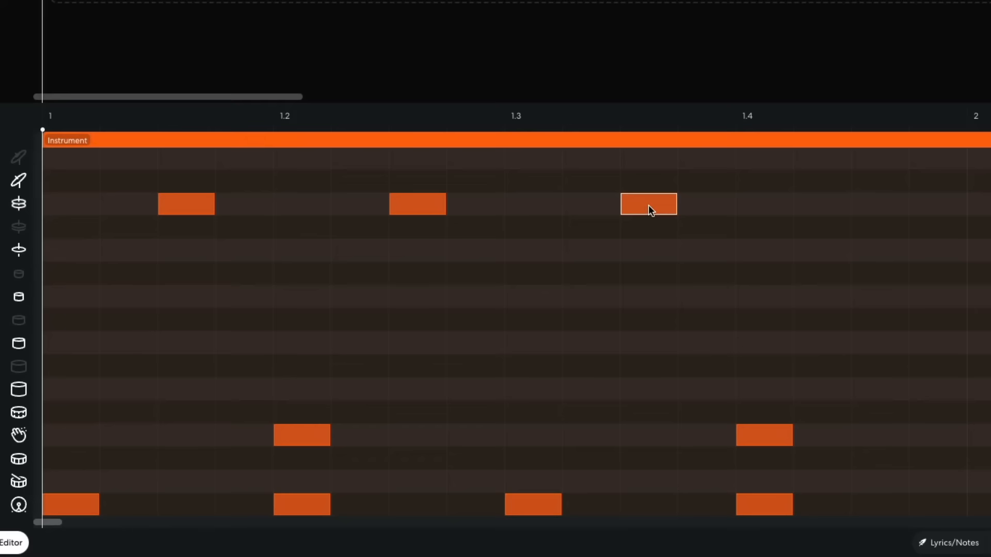
{"action": "left_click", "coordinate": [875, 208]}
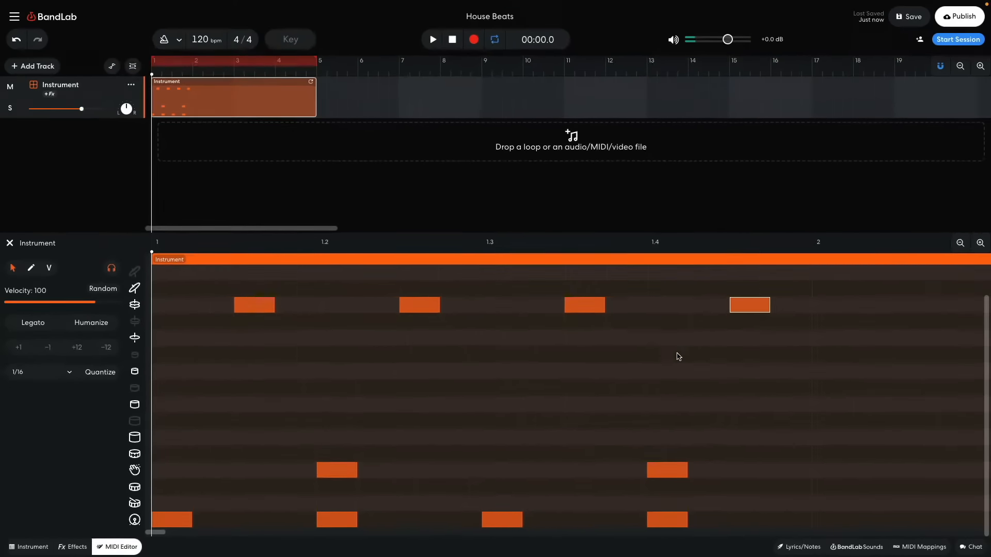
{"action": "key", "text": "space"}
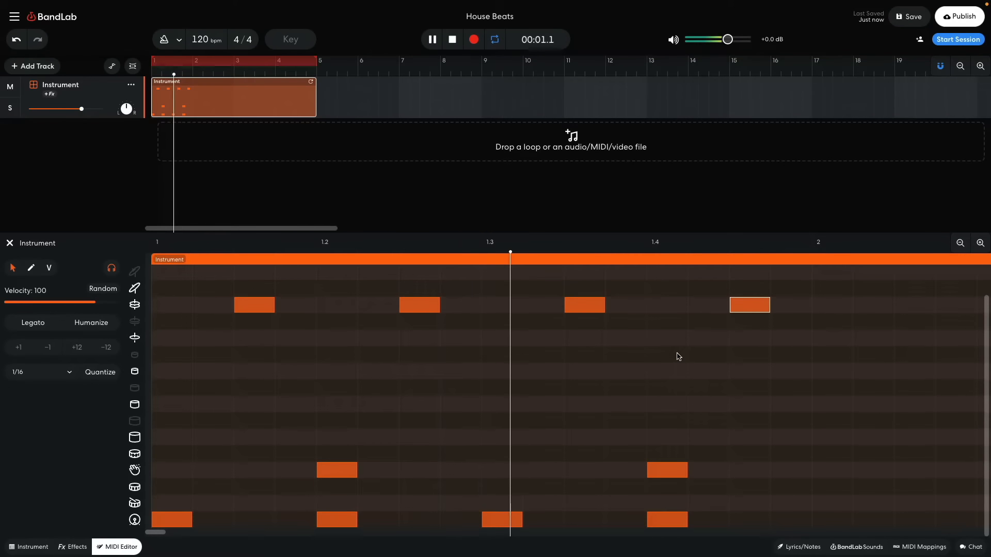
{"action": "key", "text": "space"}
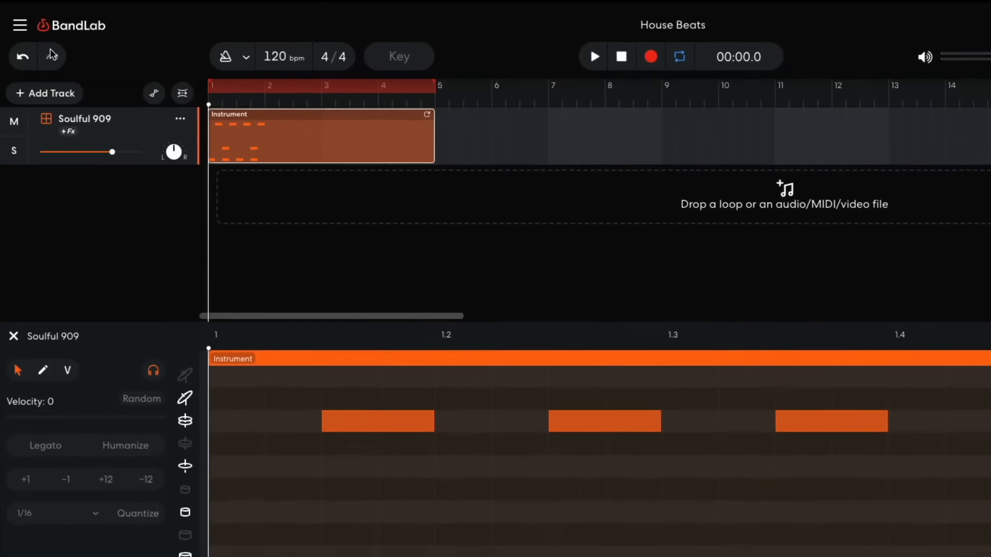
Step: Turn off snap to grid for free note placement
{"action": "left_click", "coordinate": [14, 20]}
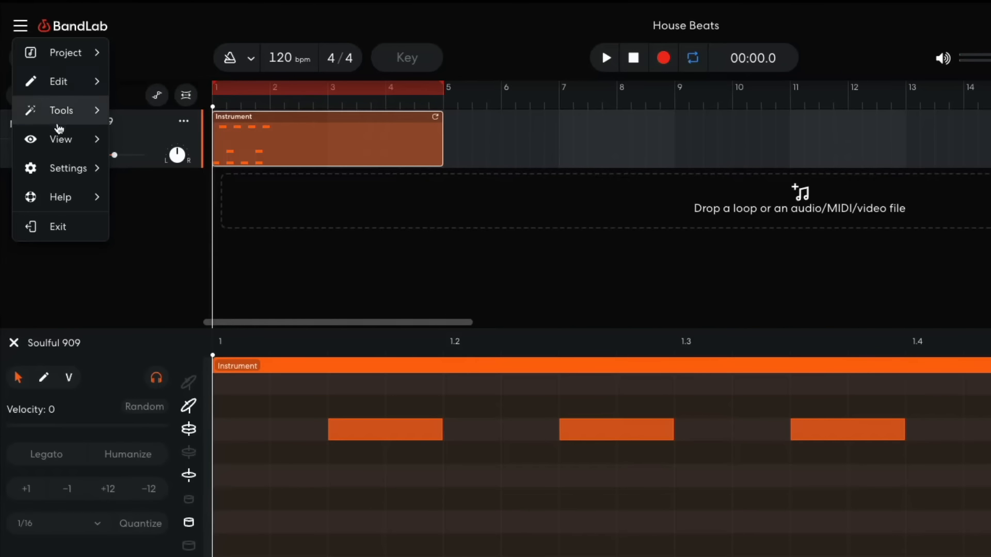
{"action": "mouse_move", "coordinate": [58, 169]}
{"action": "left_click", "coordinate": [144, 171]}
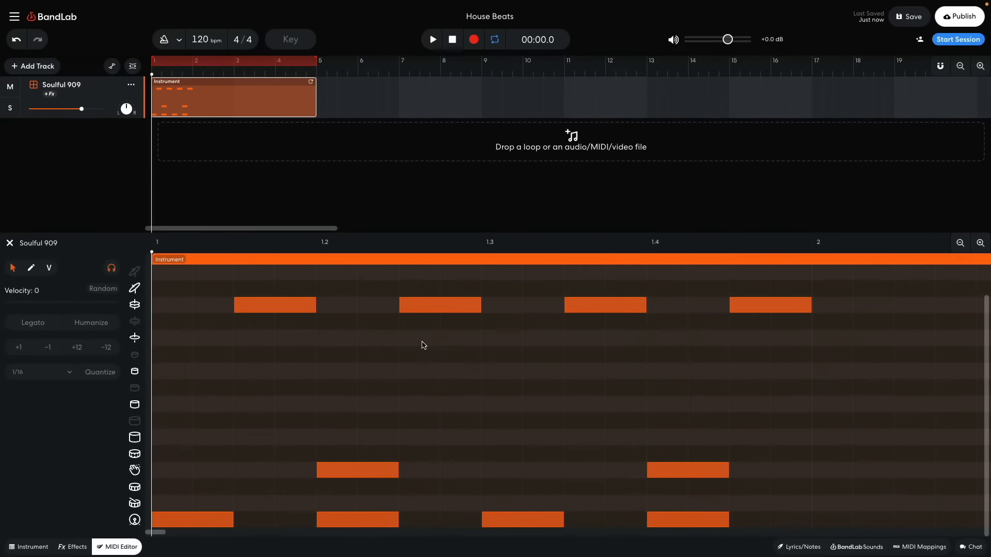
Step: Add a short closed hi-hat just before 1.3 and a snare just before bar 2, both at velocity 62, and audition the beat
{"action": "double_click", "coordinate": [465, 343]}
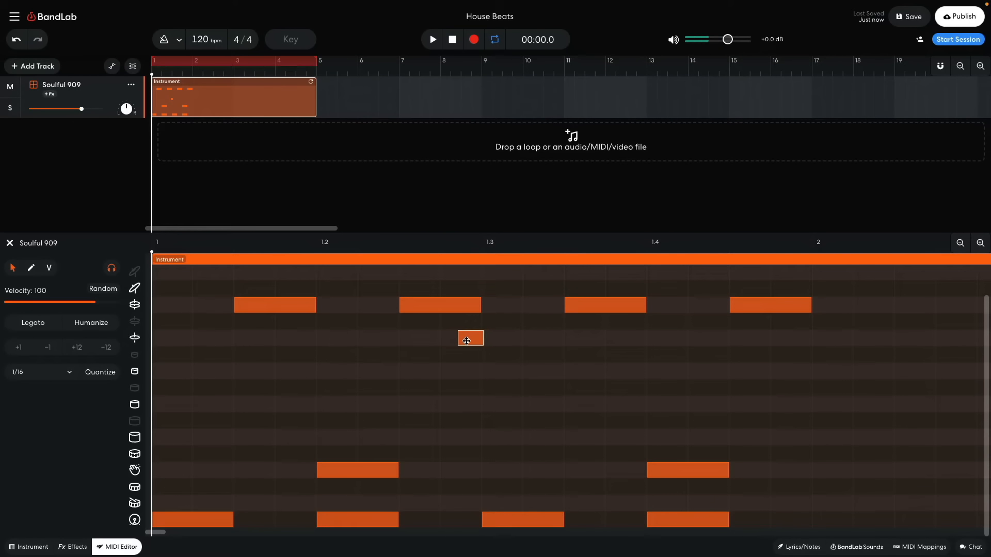
{"action": "left_click_drag", "start_coordinate": [97, 305], "coordinate": [63, 304]}
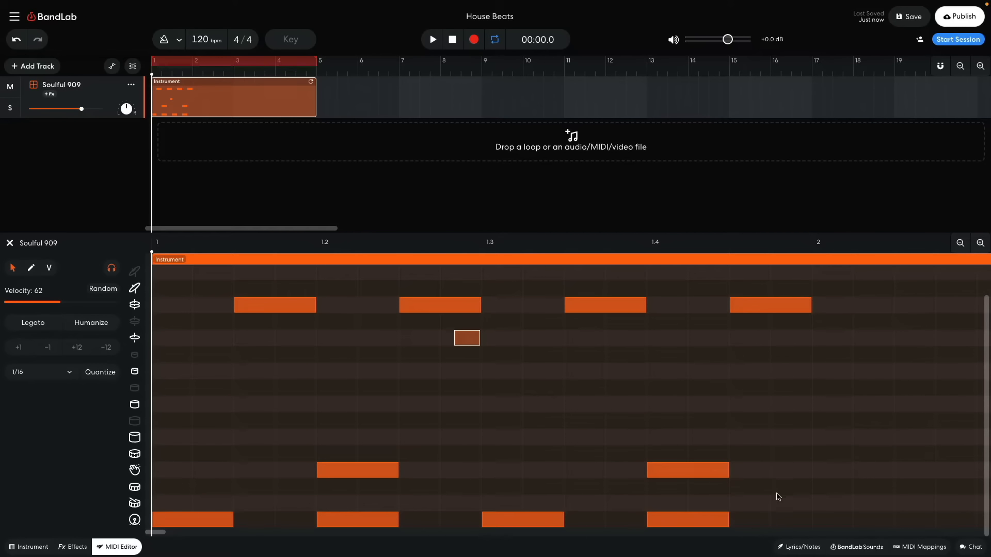
{"action": "double_click", "coordinate": [795, 488]}
{"action": "left_click_drag", "start_coordinate": [808, 490], "coordinate": [797, 489]}
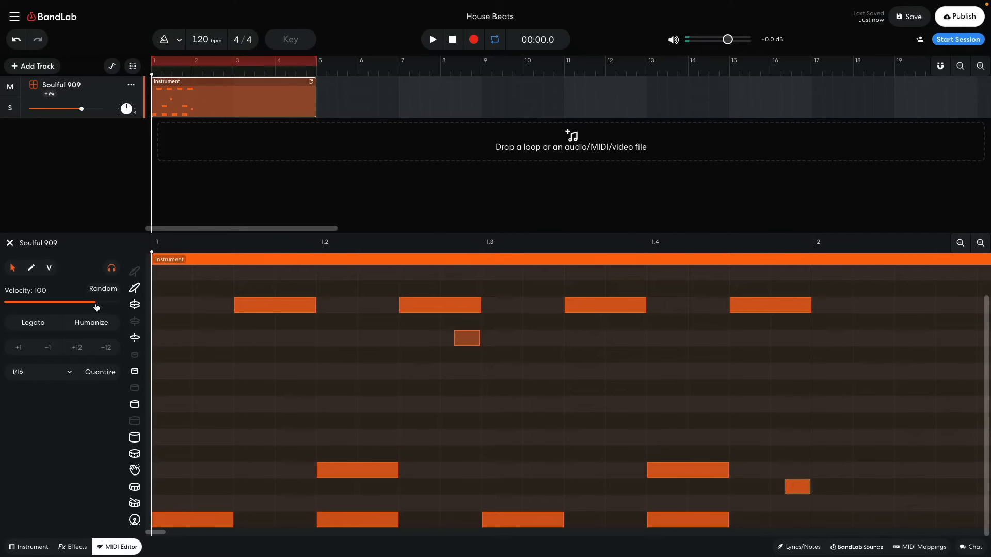
{"action": "left_click_drag", "start_coordinate": [96, 307], "coordinate": [76, 304]}
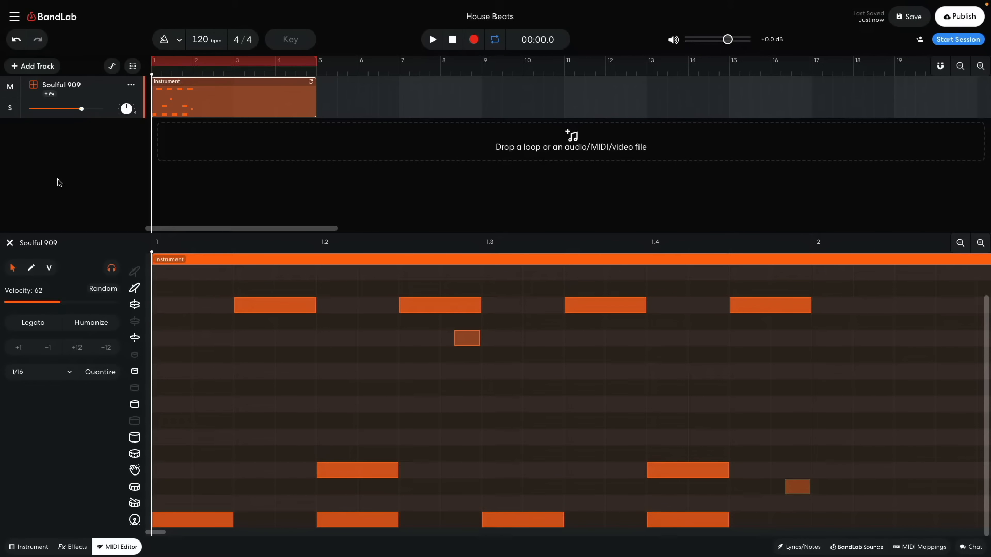
{"action": "key", "text": "space"}
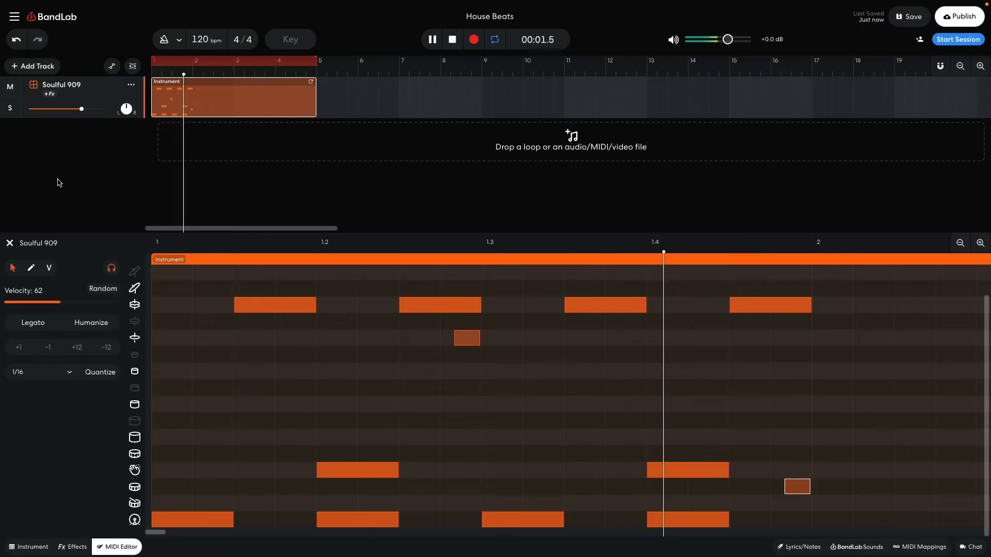
{"action": "key", "text": "space"}
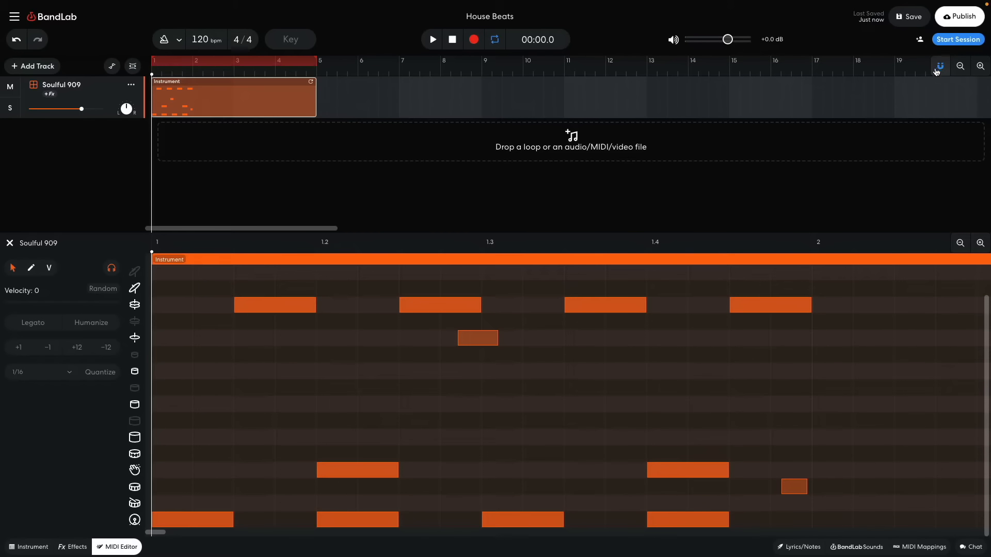
Step: Duplicate the bar 1 drum pattern across bars 2 to 4 and play back the full region
{"action": "left_click", "coordinate": [959, 243]}
{"action": "left_click", "coordinate": [958, 243]}
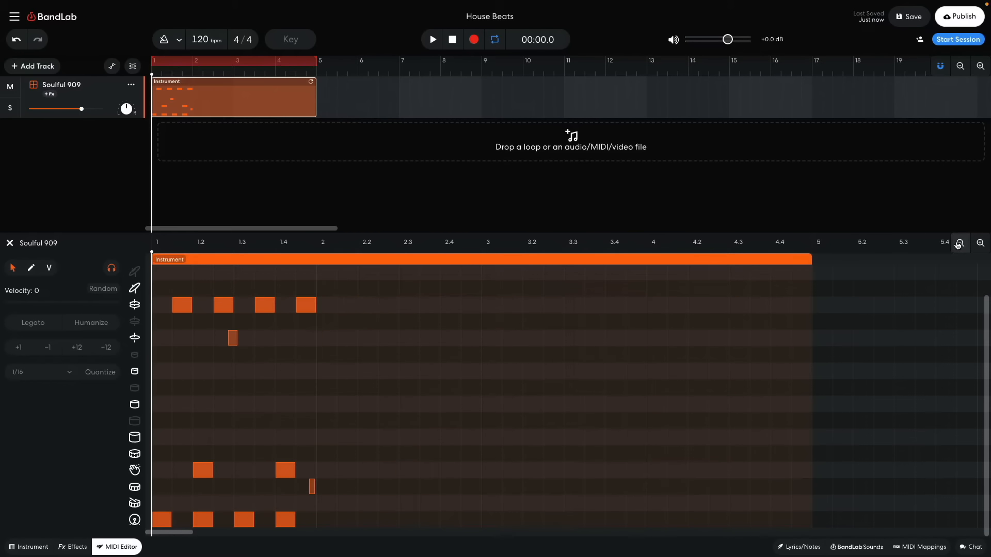
{"action": "left_click_drag", "start_coordinate": [502, 298], "coordinate": [654, 525]}
{"action": "key", "text": "space"}
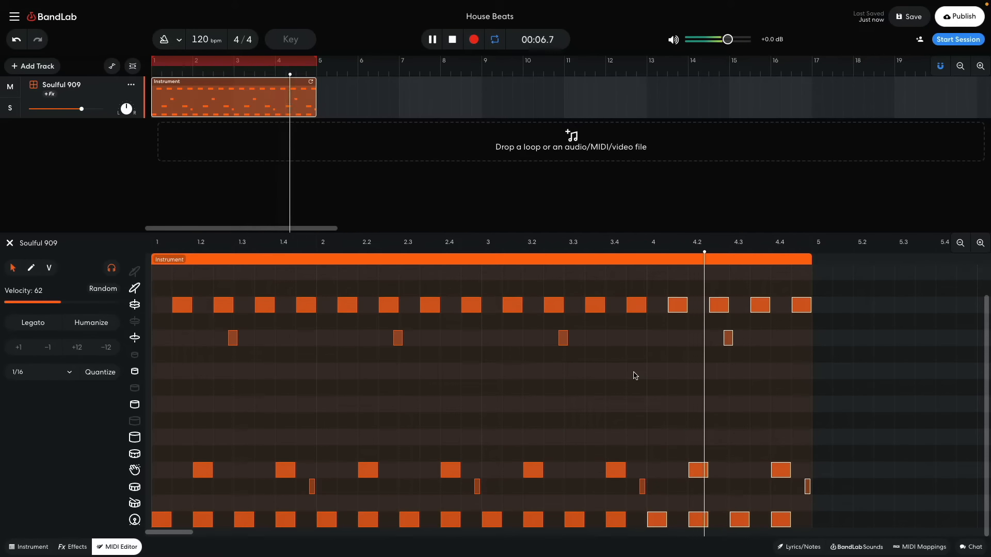
{"action": "key", "text": "space"}
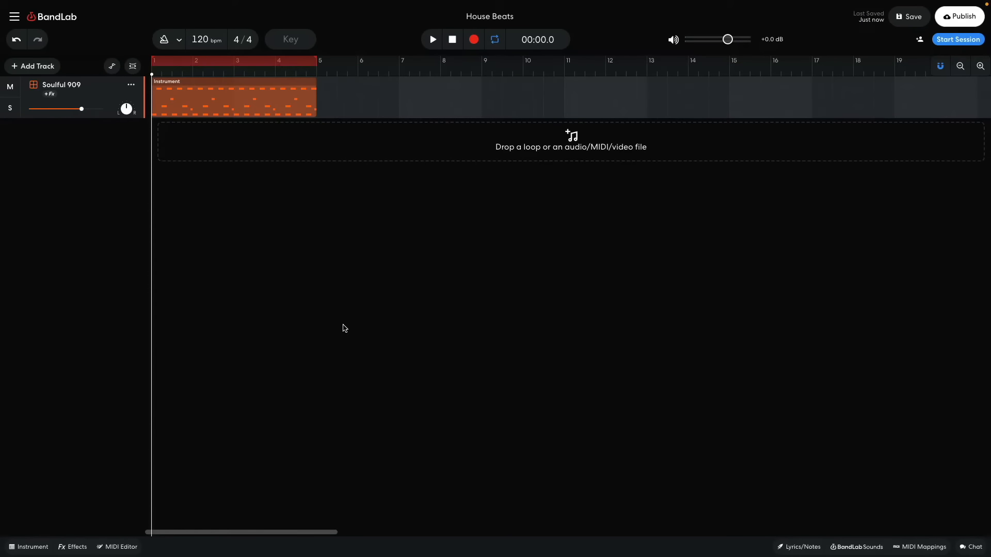
Step: Add the BL 1176 effect from the Dynamics category to the Soulful 909 track and listen to the result
{"action": "left_click", "coordinate": [73, 547]}
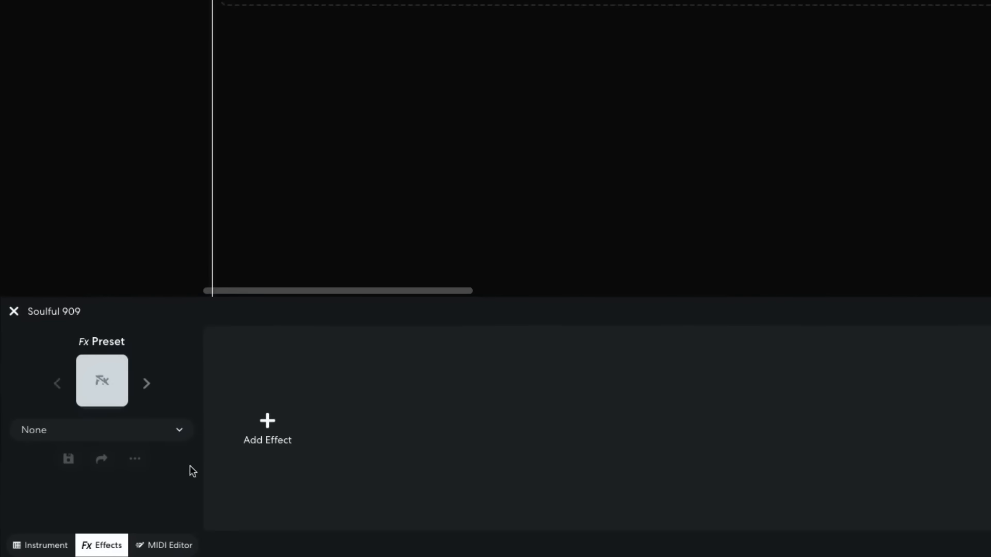
{"action": "left_click", "coordinate": [249, 432]}
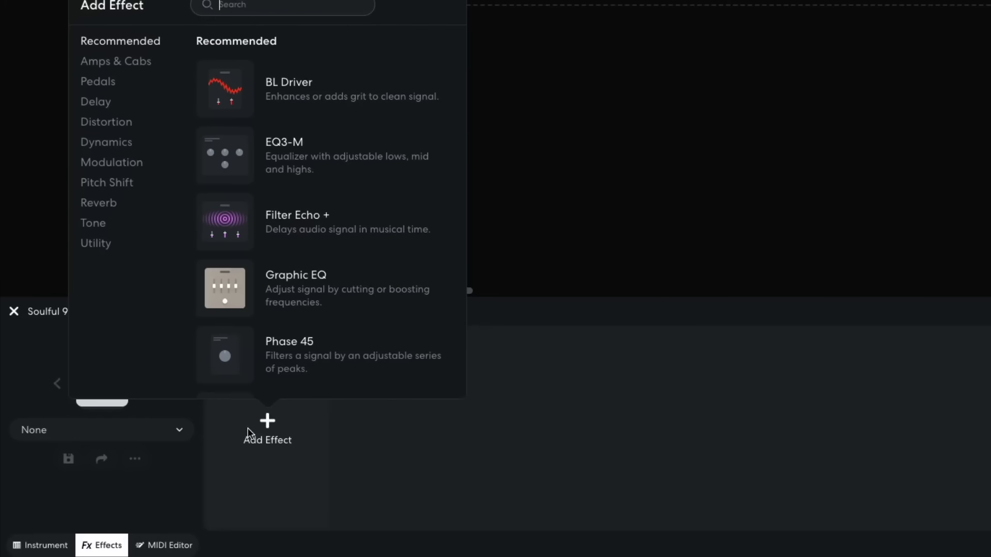
{"action": "left_click", "coordinate": [120, 149]}
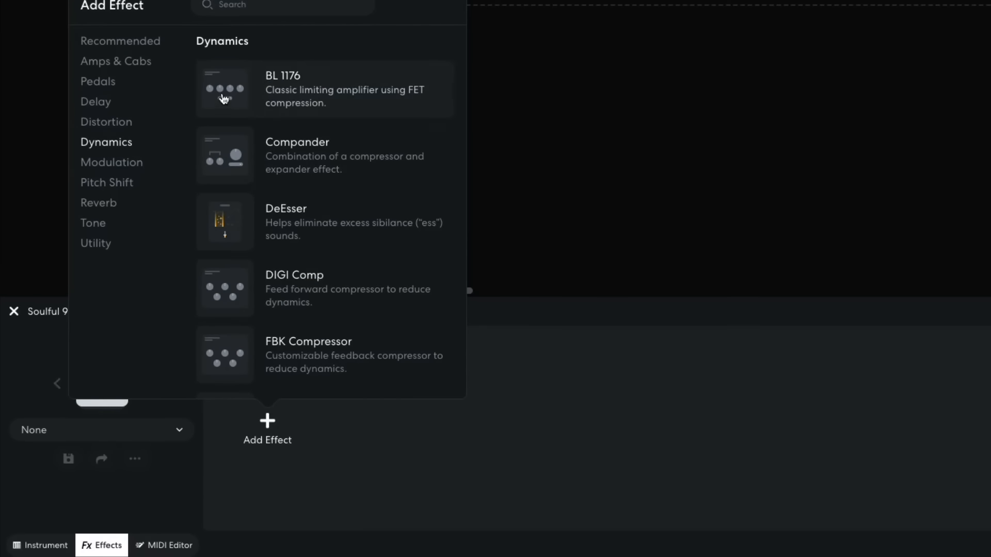
{"action": "left_click", "coordinate": [223, 98]}
{"action": "key", "text": "space"}
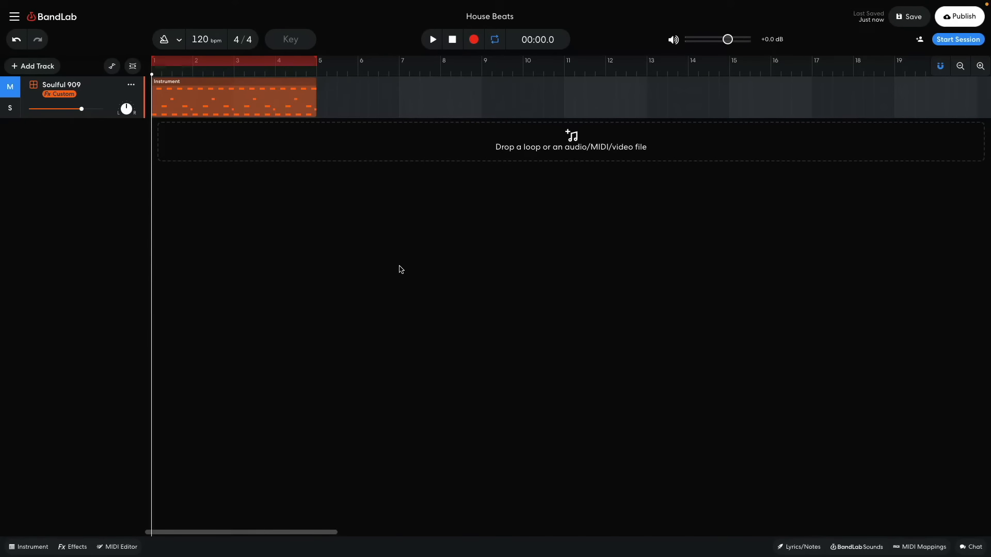
Step: Add a virtual instrument track and assign it the Nu House instrument from the Drum Pads category
{"action": "left_click", "coordinate": [41, 66]}
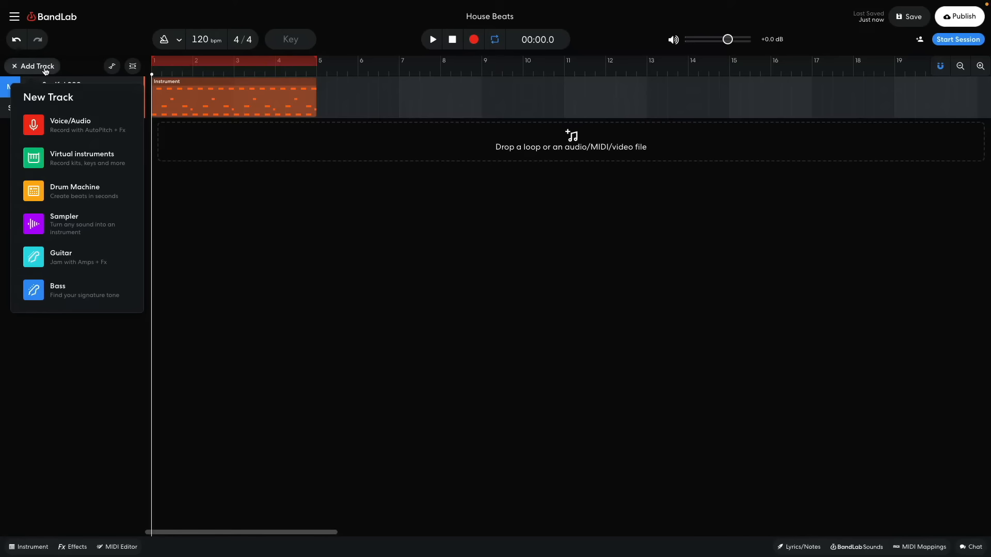
{"action": "left_click", "coordinate": [62, 156]}
{"action": "left_click", "coordinate": [40, 541]}
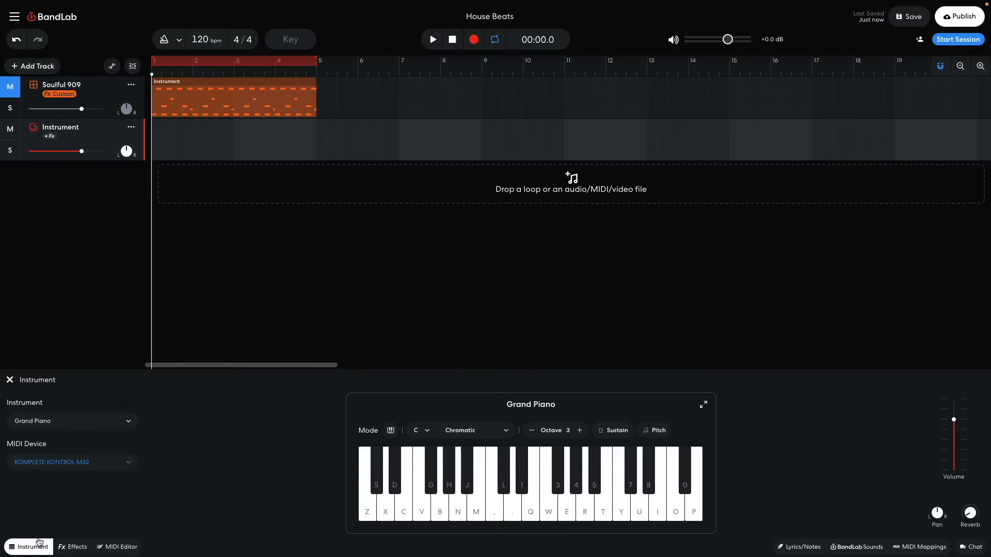
{"action": "left_click", "coordinate": [65, 426]}
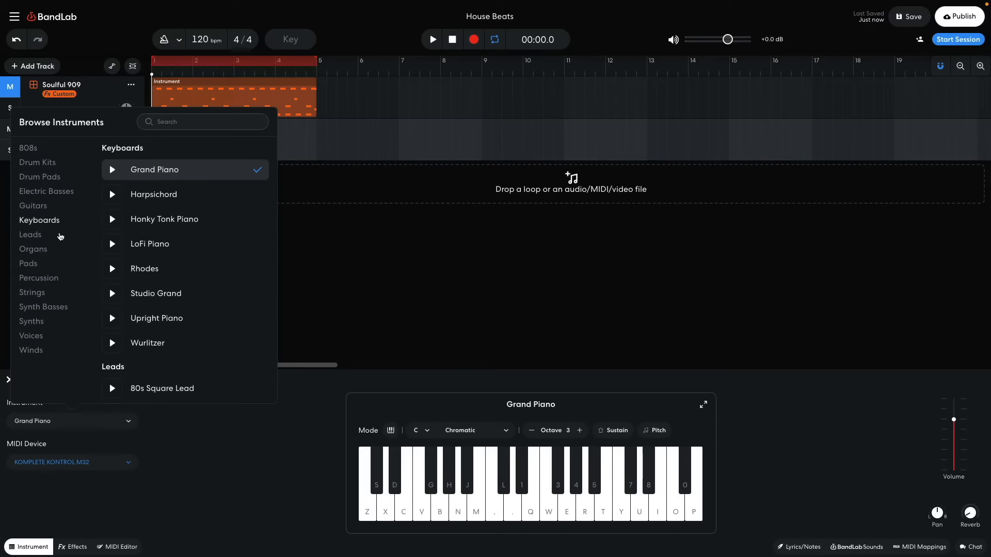
{"action": "left_click", "coordinate": [51, 177]}
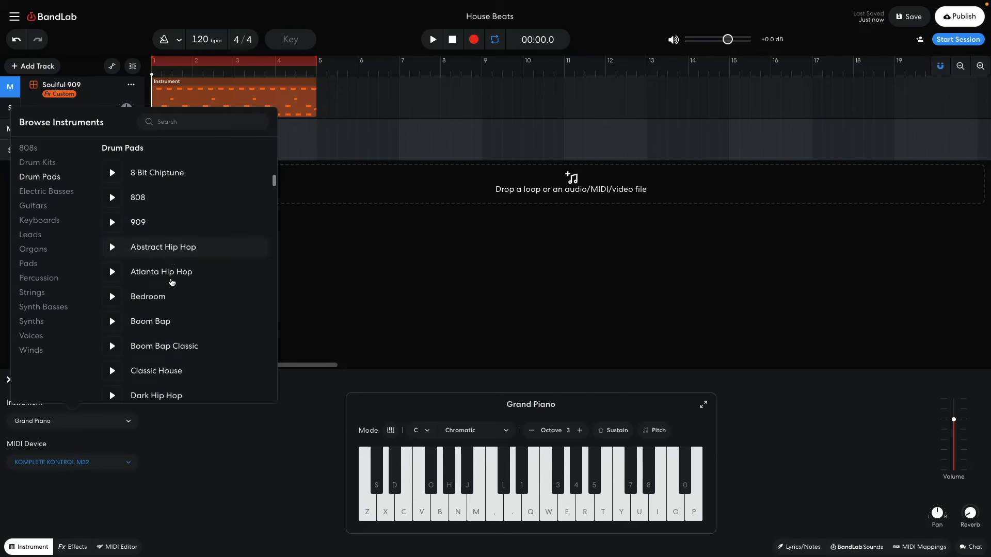
{"action": "scroll", "coordinate": [172, 283], "scroll_direction": "down", "scroll_amount": 10}
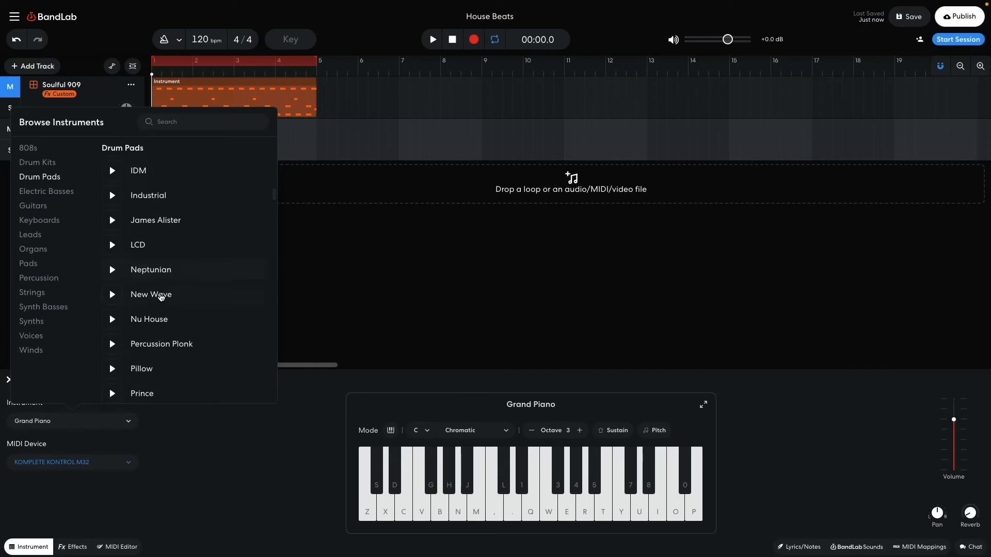
{"action": "left_click", "coordinate": [149, 322]}
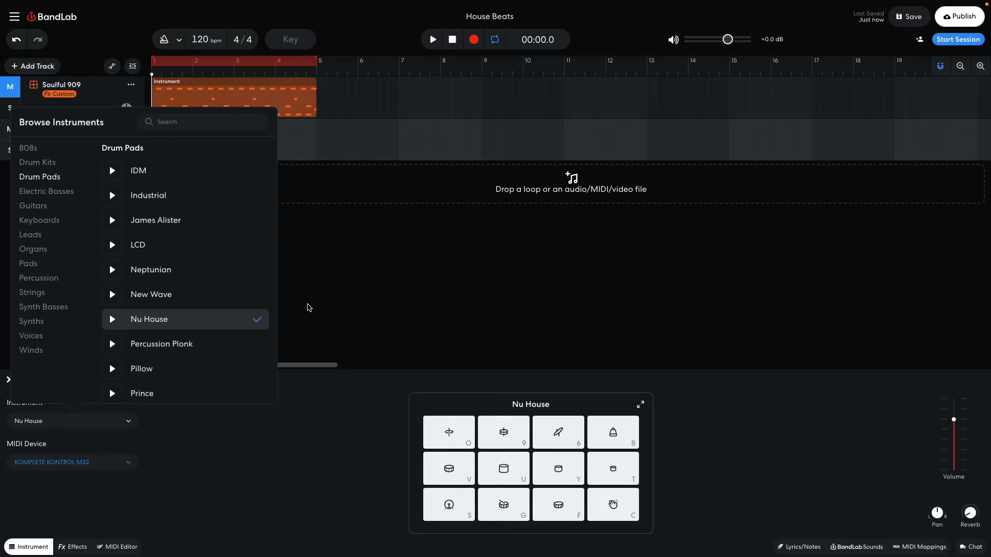
{"action": "left_click", "coordinate": [323, 309]}
Step: Create an empty region at the start of the Nu House track and open it in the MIDI editor
{"action": "right_click", "coordinate": [167, 143]}
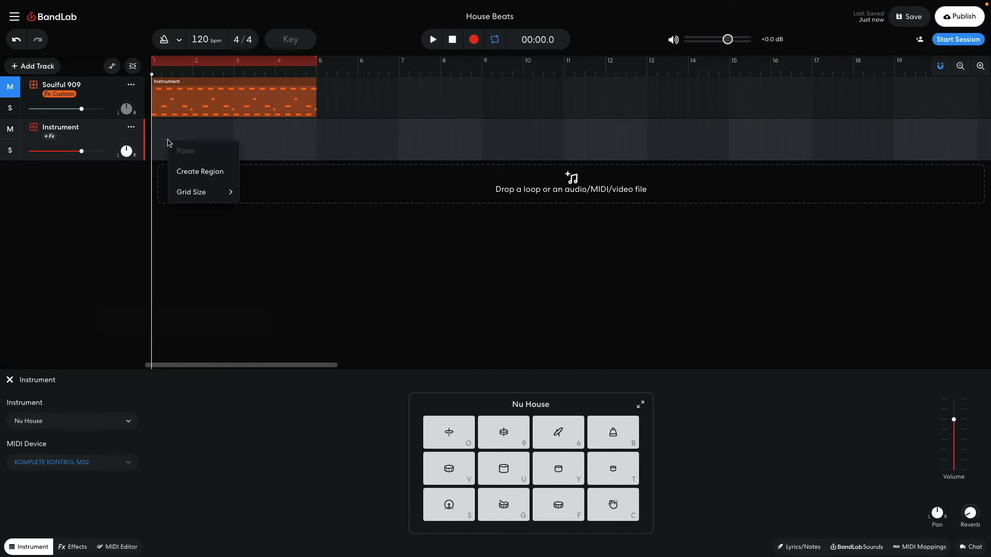
{"action": "left_click", "coordinate": [177, 170]}
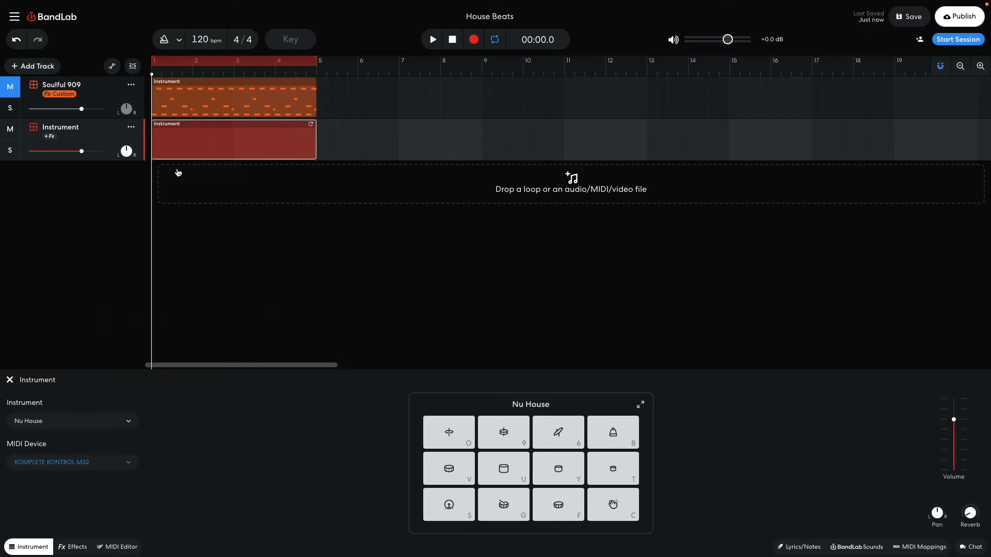
{"action": "double_click", "coordinate": [172, 147]}
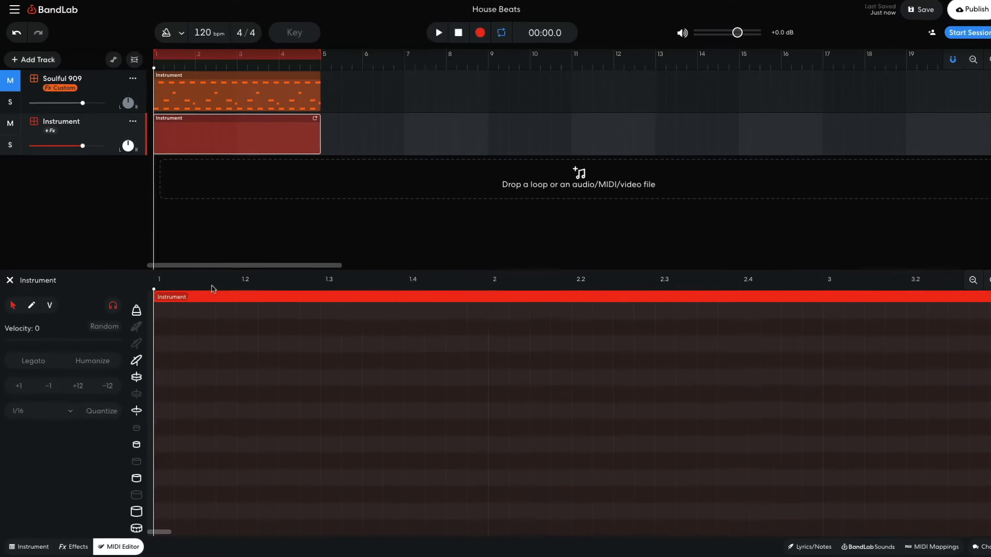
Step: Place kick notes on all four beats of bar 1: 1, 1.2, 1.3 and 1.4
{"action": "scroll", "coordinate": [224, 374], "scroll_direction": "down", "scroll_amount": 3}
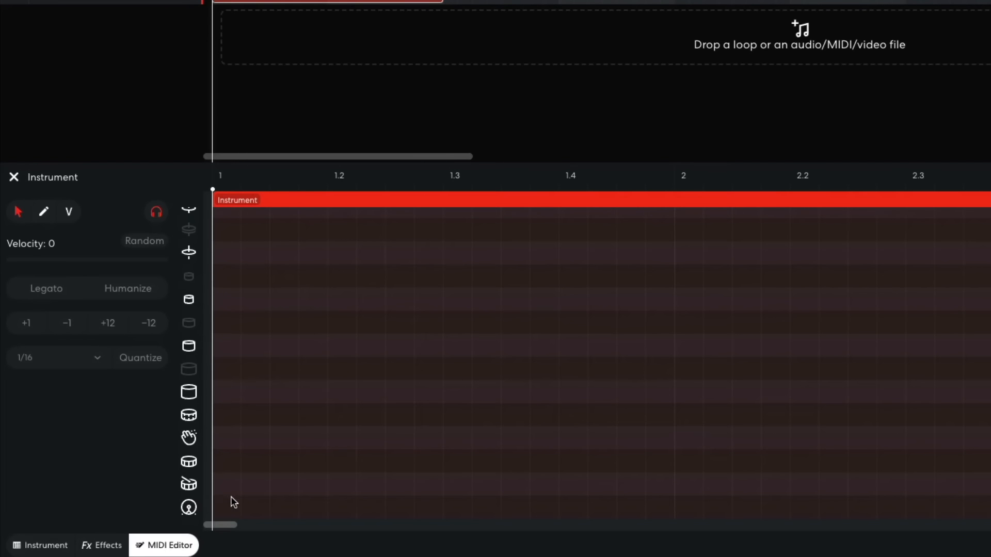
{"action": "left_click", "coordinate": [231, 502]}
{"action": "left_click", "coordinate": [340, 507]}
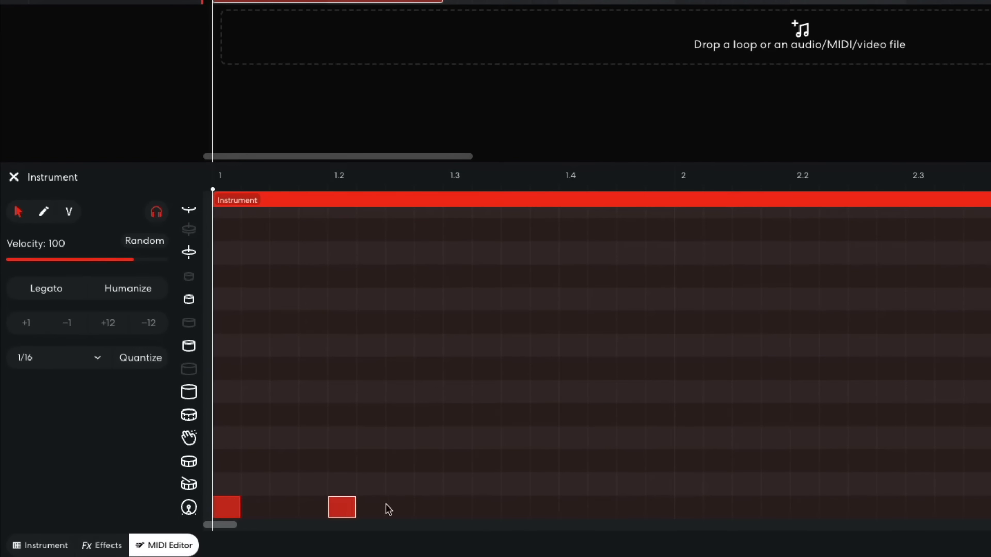
{"action": "left_click", "coordinate": [457, 506]}
{"action": "left_click", "coordinate": [568, 506]}
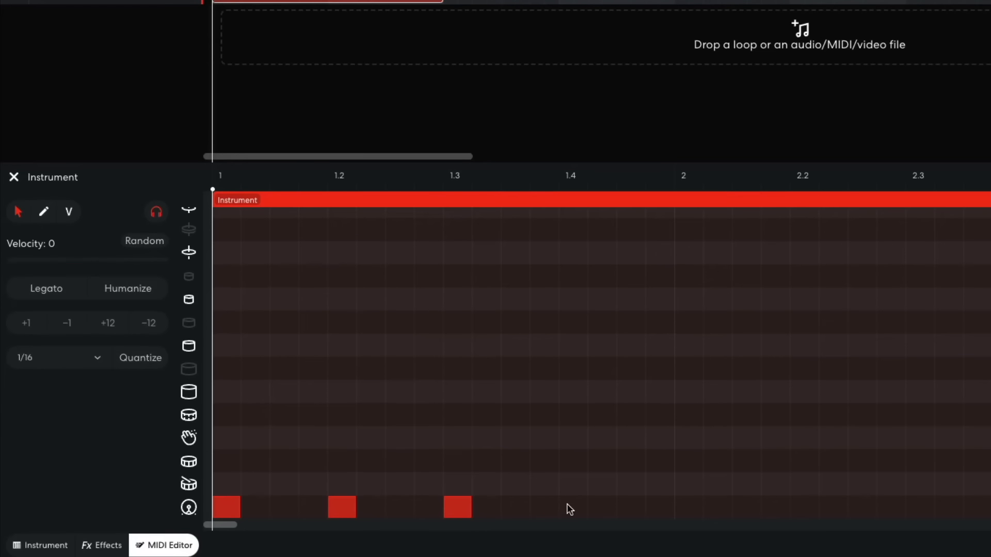
{"action": "left_click", "coordinate": [569, 508]}
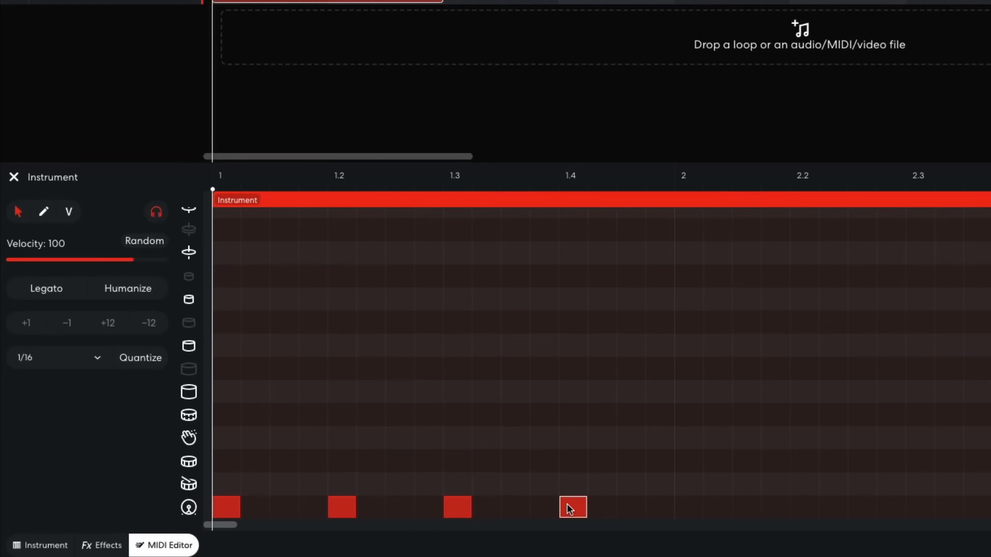
Step: Add claps on beats 1.2 and 1.4, lower both to velocity 55, and audition the beat
{"action": "left_click", "coordinate": [342, 436]}
{"action": "left_click", "coordinate": [343, 436]}
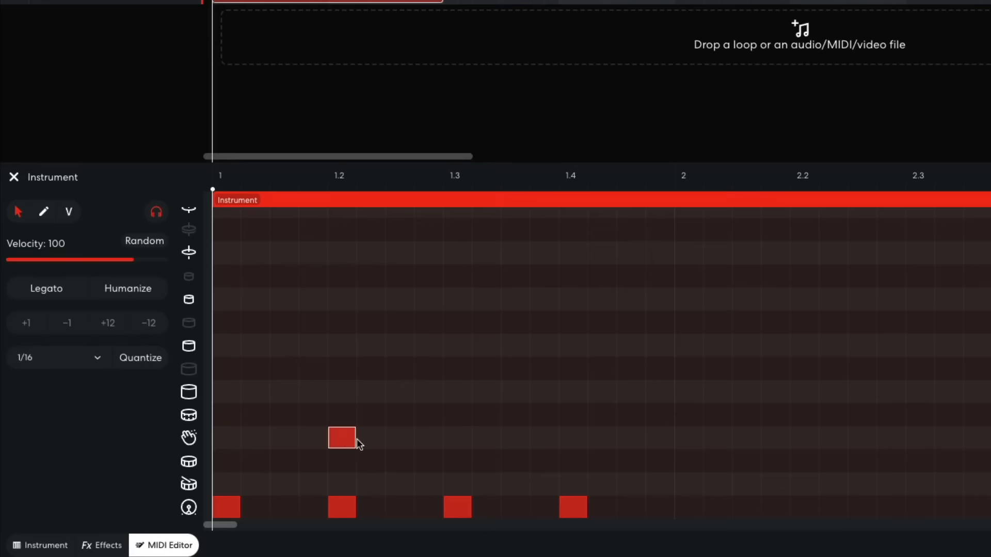
{"action": "left_click", "coordinate": [569, 440]}
{"action": "left_click_drag", "start_coordinate": [650, 395], "coordinate": [330, 466]}
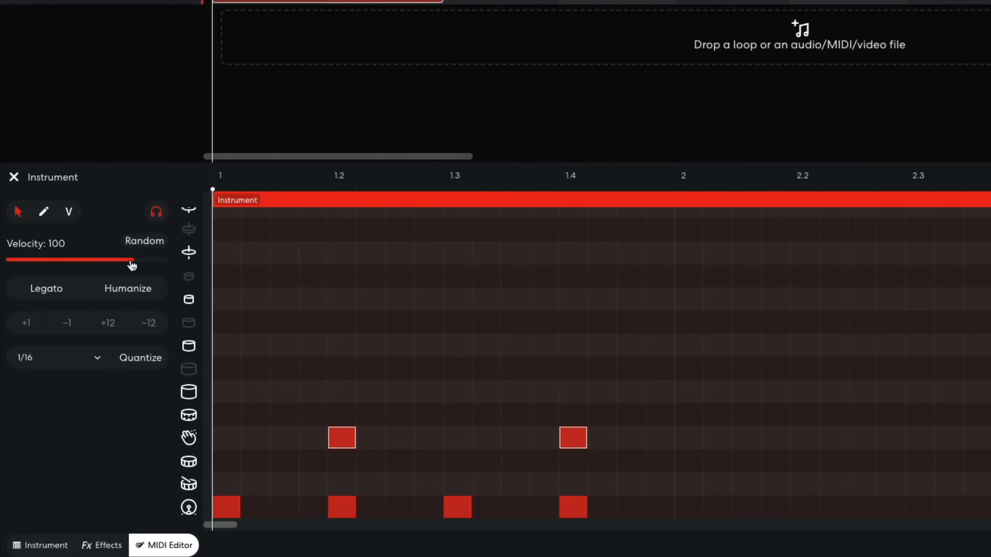
{"action": "left_click_drag", "start_coordinate": [130, 265], "coordinate": [79, 266]}
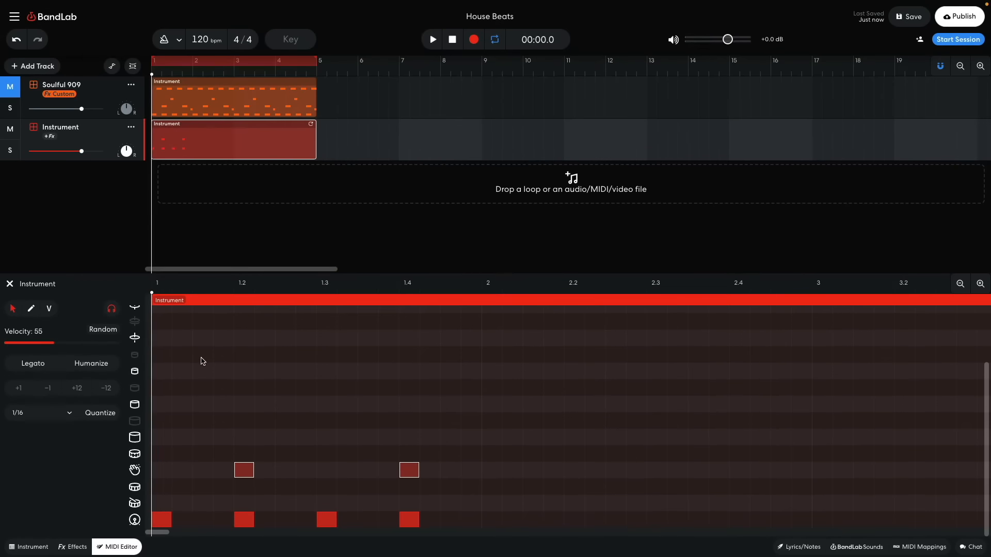
{"action": "key", "text": "space"}
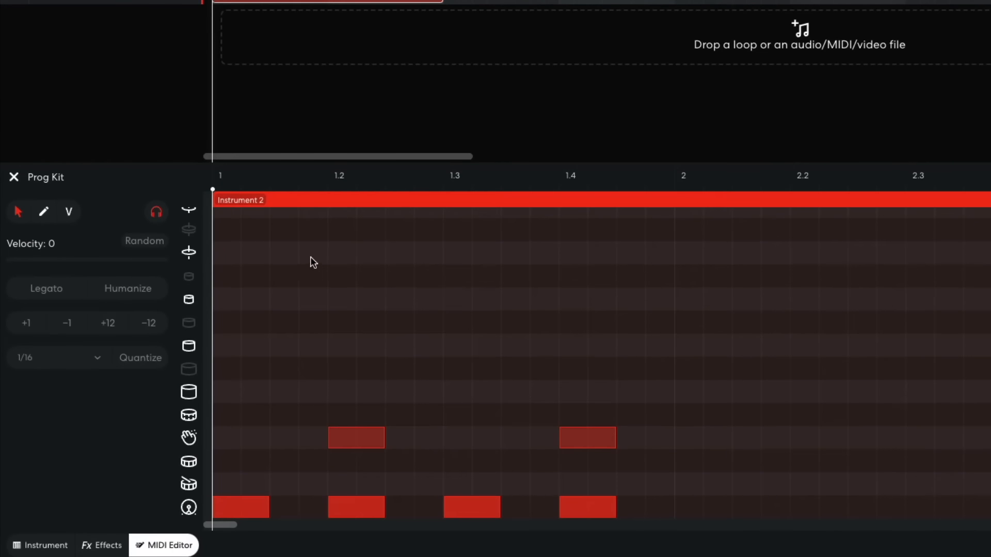
Step: Add hi-hat notes on the four off-beats of bar 1, set them to velocity 66, and audition the pattern
{"action": "left_click", "coordinate": [282, 254]}
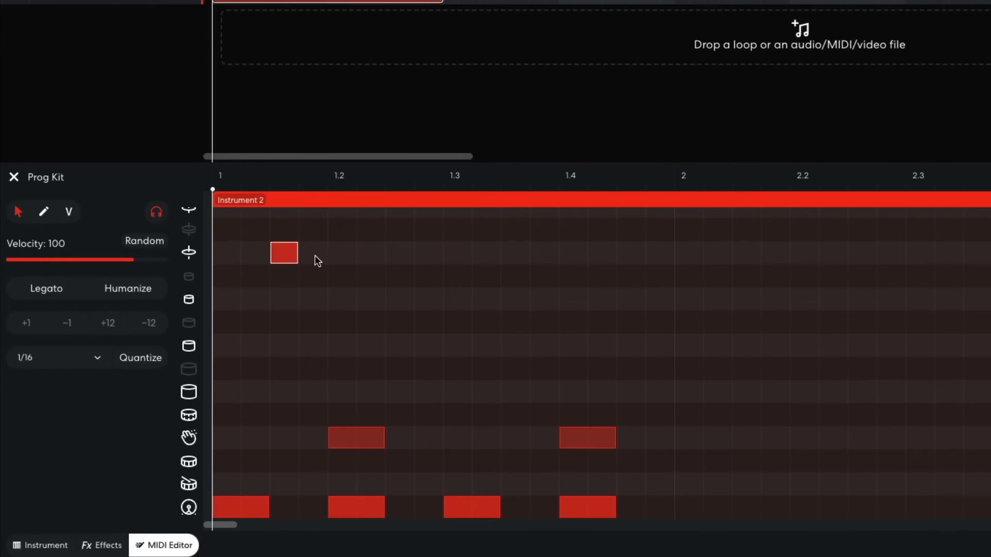
{"action": "left_click", "coordinate": [396, 256]}
{"action": "left_click", "coordinate": [515, 254]}
{"action": "left_click", "coordinate": [630, 253]}
{"action": "left_click_drag", "start_coordinate": [744, 246], "coordinate": [283, 264]}
{"action": "left_click_drag", "start_coordinate": [134, 266], "coordinate": [92, 267]}
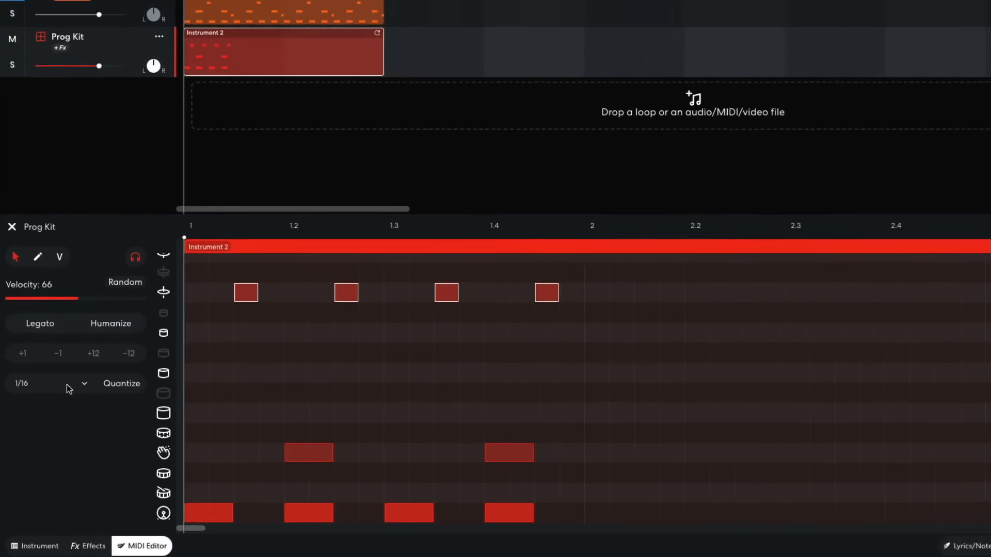
{"action": "key", "text": "space"}
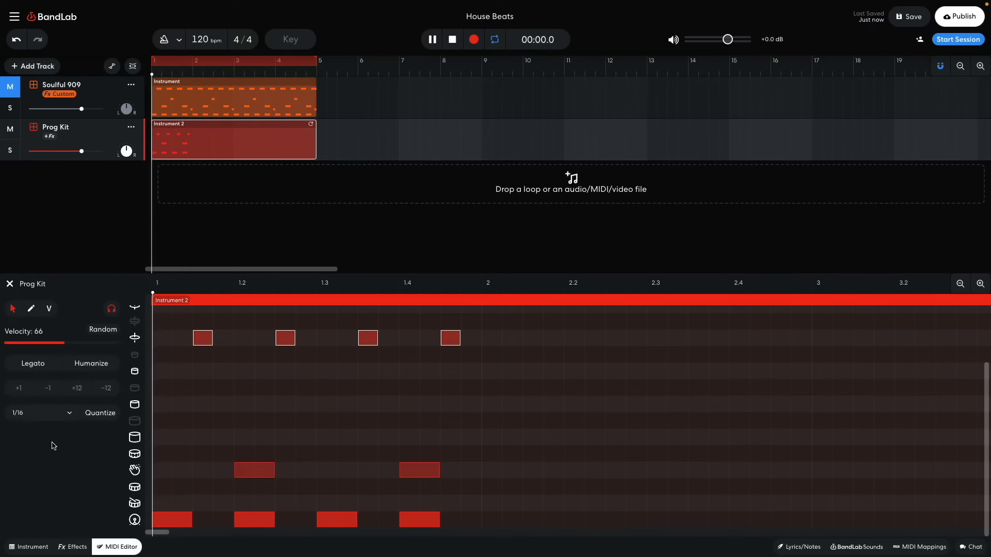
{"action": "key", "text": "Return"}
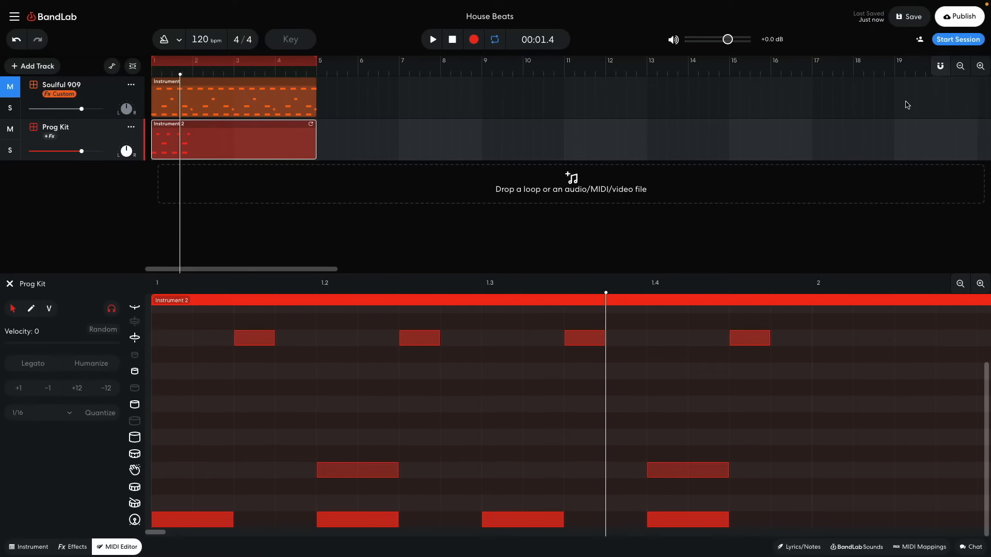
Step: Add a short note just before 1.4 on the drum row directly above the kick at velocity 55, and turn snap to grid back on
{"action": "double_click", "coordinate": [615, 507]}
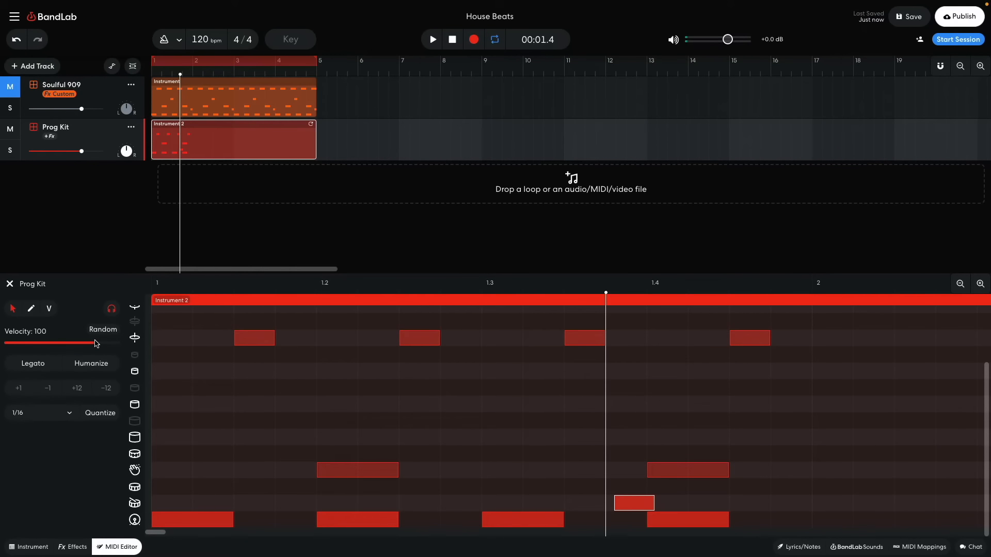
{"action": "left_click_drag", "start_coordinate": [97, 344], "coordinate": [63, 346]}
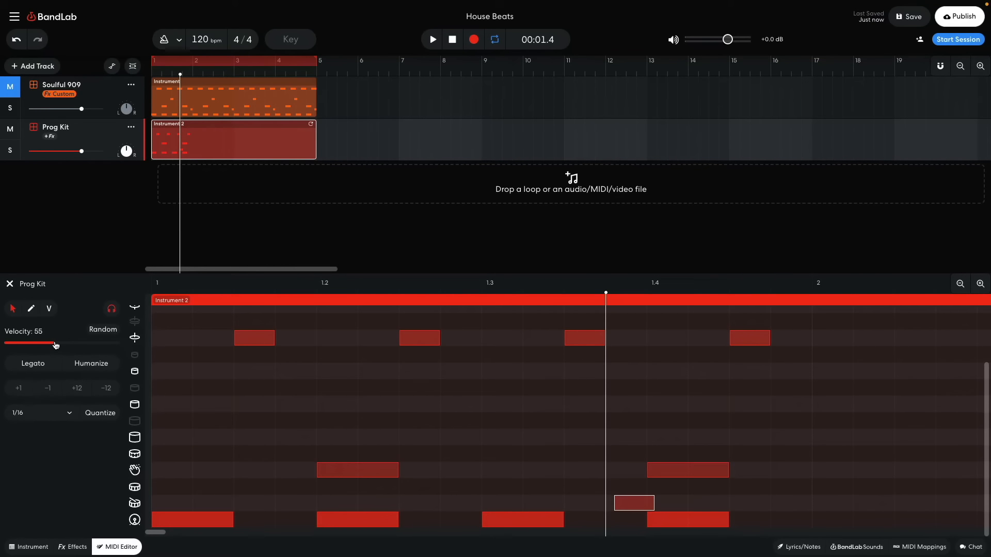
{"action": "left_click", "coordinate": [940, 69]}
Step: Duplicate the whole bar 1 pattern of the Prog Kit track across bars 2 to 4 and play back the region
{"action": "left_click", "coordinate": [959, 284]}
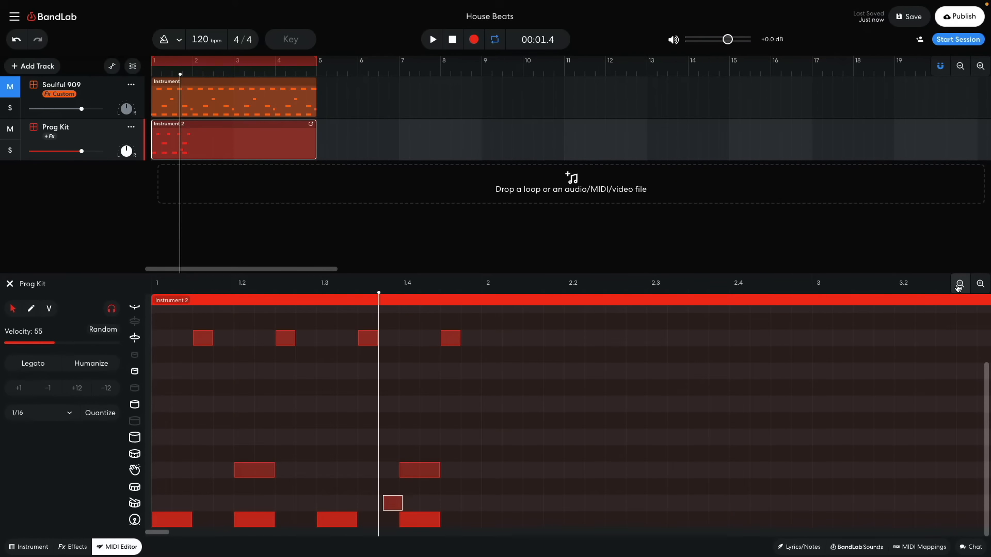
{"action": "left_click", "coordinate": [960, 285]}
{"action": "left_click_drag", "start_coordinate": [439, 327], "coordinate": [670, 527]}
{"action": "key", "text": "Return"}
{"action": "key", "text": "space"}
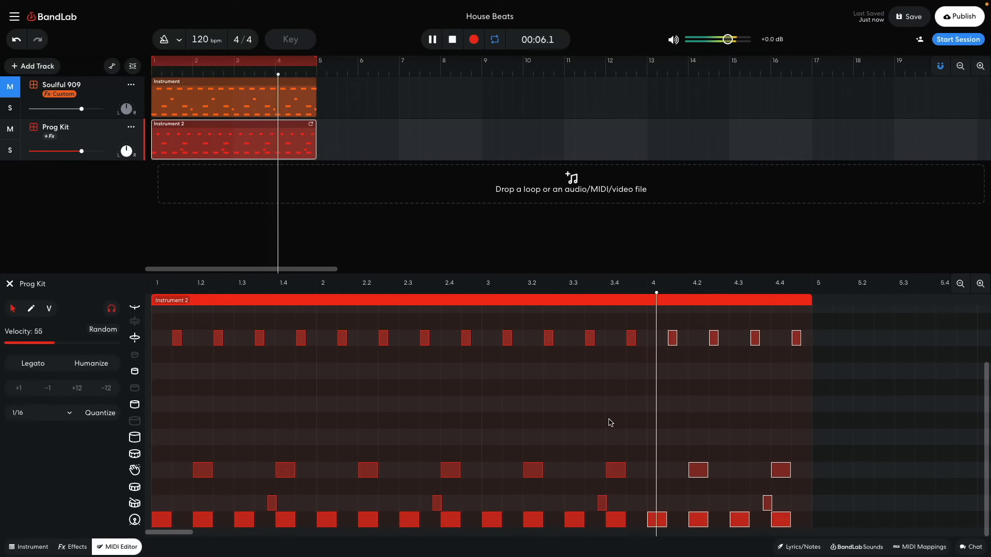
{"action": "key", "text": "space"}
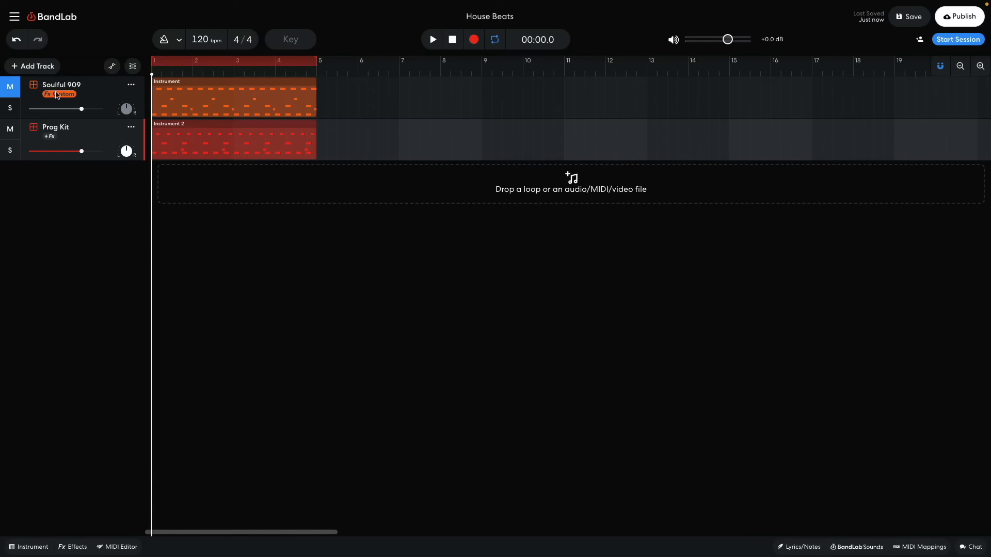
Step: Add another virtual instrument track and assign it the 909 instrument from the Drum Pads category
{"action": "left_click", "coordinate": [41, 68]}
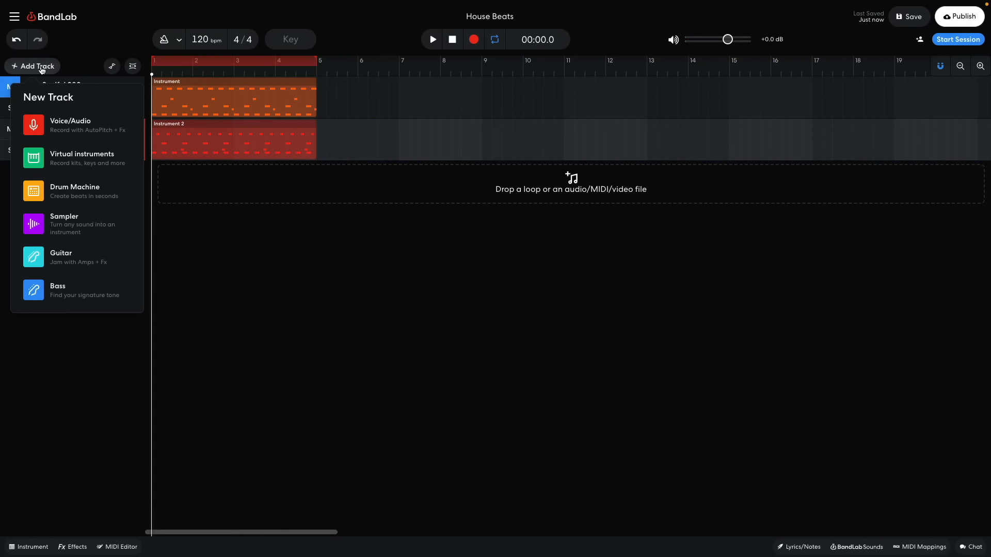
{"action": "left_click", "coordinate": [60, 159]}
{"action": "left_click", "coordinate": [30, 546]}
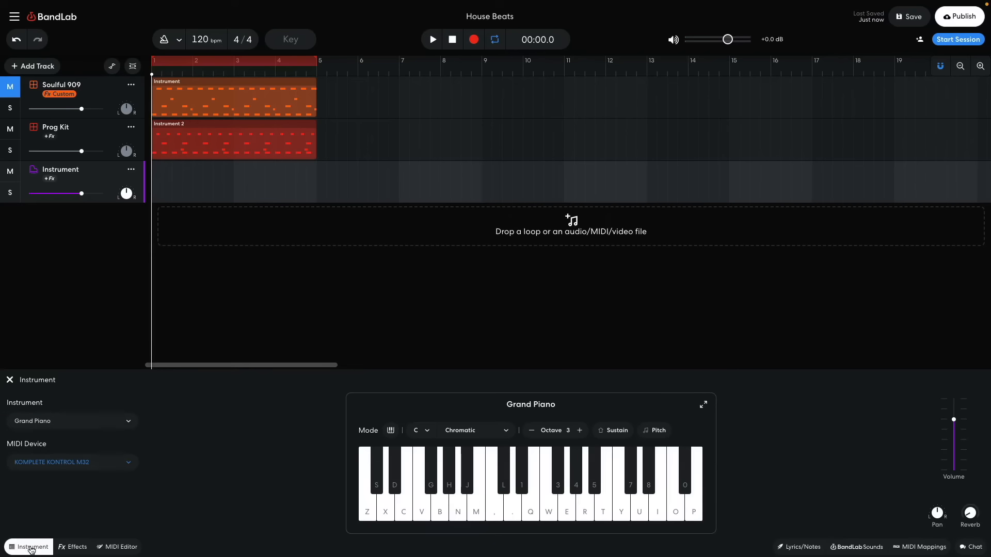
{"action": "left_click", "coordinate": [60, 424]}
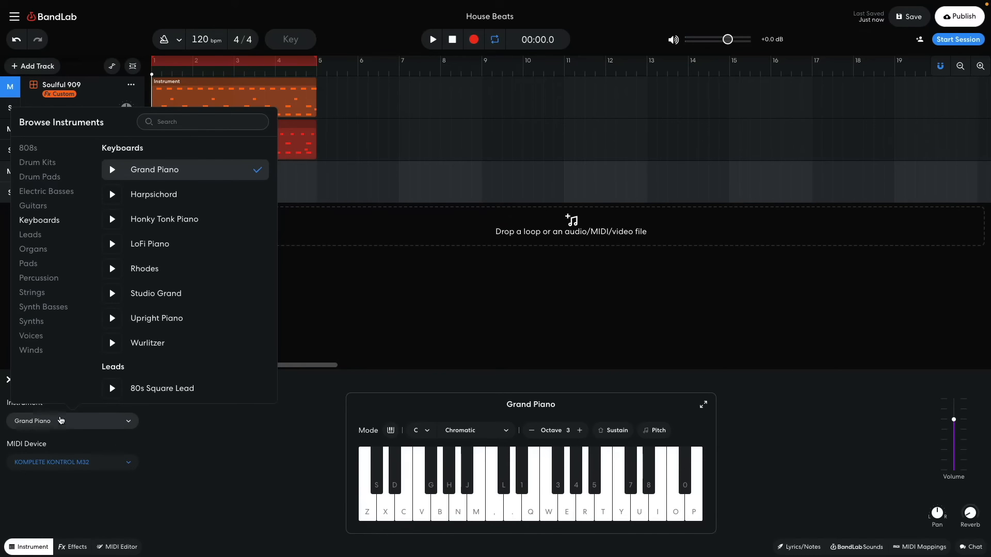
{"action": "left_click", "coordinate": [59, 179]}
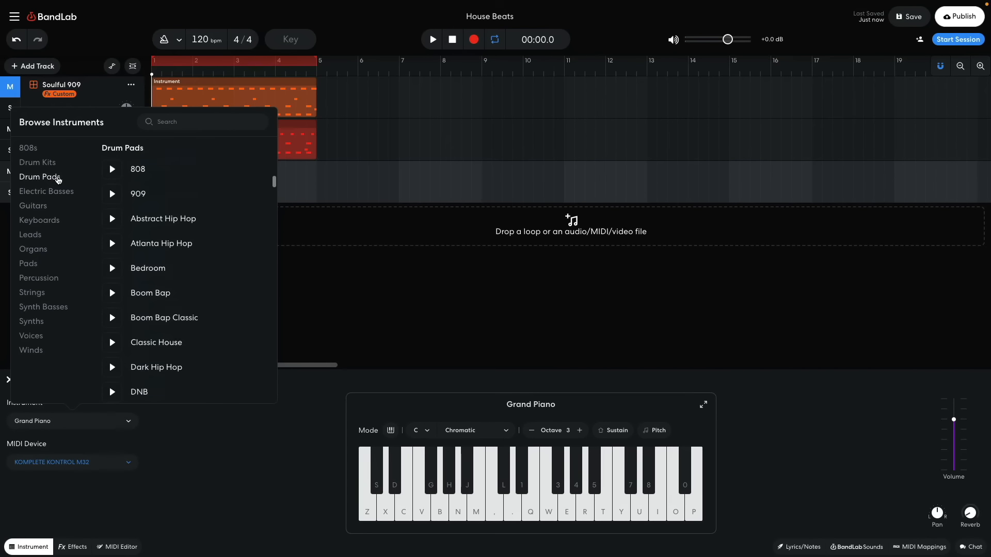
{"action": "left_click", "coordinate": [131, 247]}
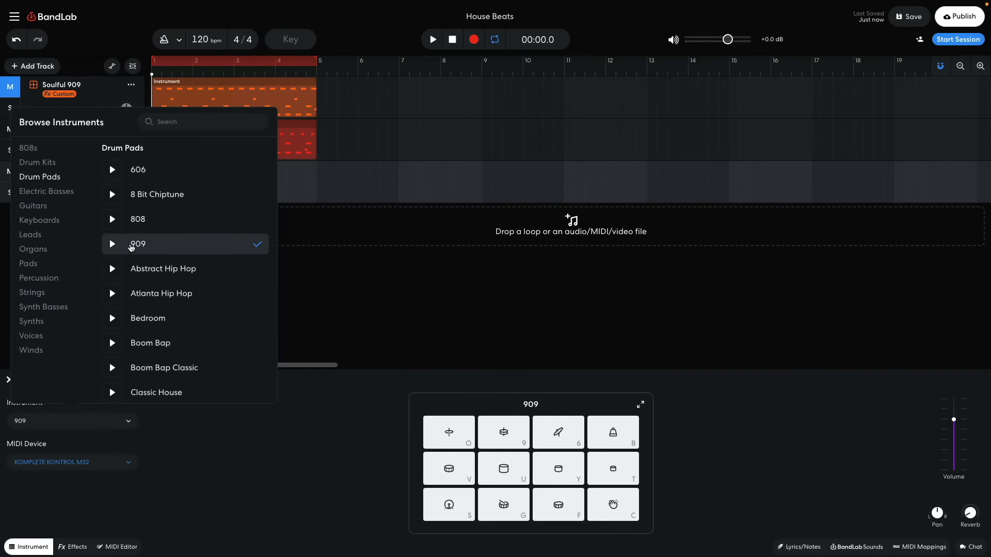
{"action": "left_click", "coordinate": [304, 277]}
Step: Create an empty region on the 909 track and open it in the MIDI editor
{"action": "right_click", "coordinate": [195, 177]}
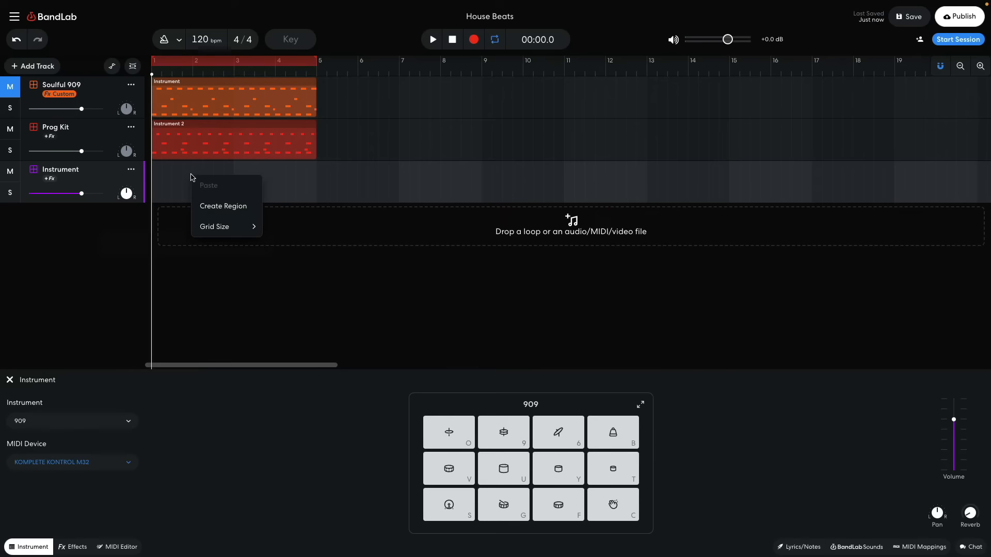
{"action": "left_click", "coordinate": [206, 204]}
{"action": "double_click", "coordinate": [213, 183]}
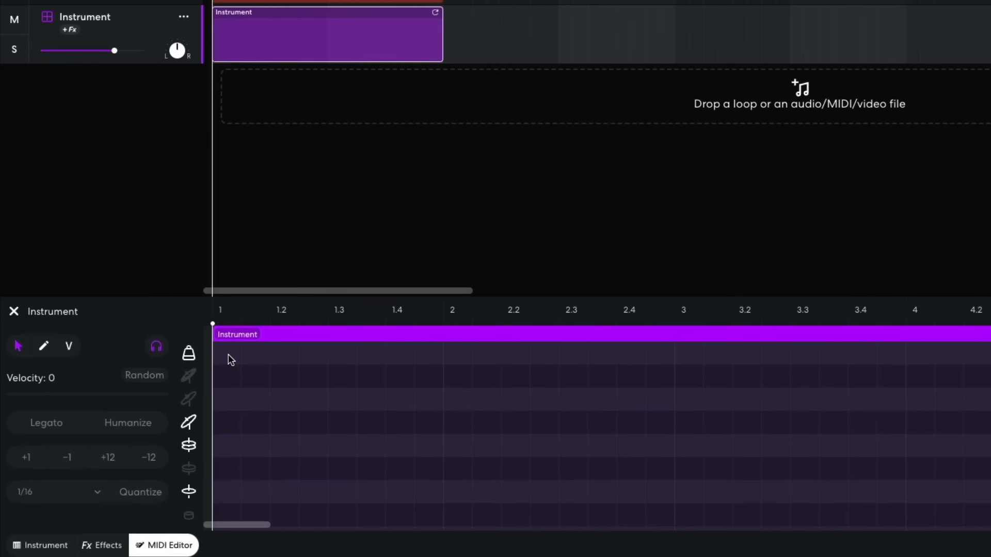
Step: Fill the topmost visible drum row of the new region with one-beat notes on every beat of bars 1 to 4, and play it back
{"action": "left_click_drag", "start_coordinate": [230, 359], "coordinate": [271, 349]}
{"action": "left_click", "coordinate": [296, 355]}
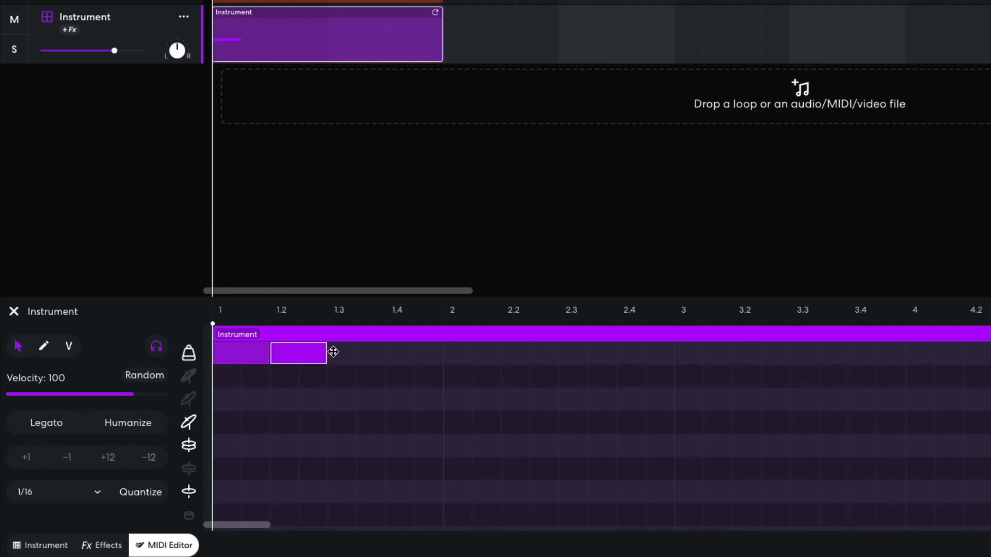
{"action": "left_click", "coordinate": [354, 353]}
{"action": "left_click", "coordinate": [403, 358]}
{"action": "left_click_drag", "start_coordinate": [471, 385], "coordinate": [854, 355]}
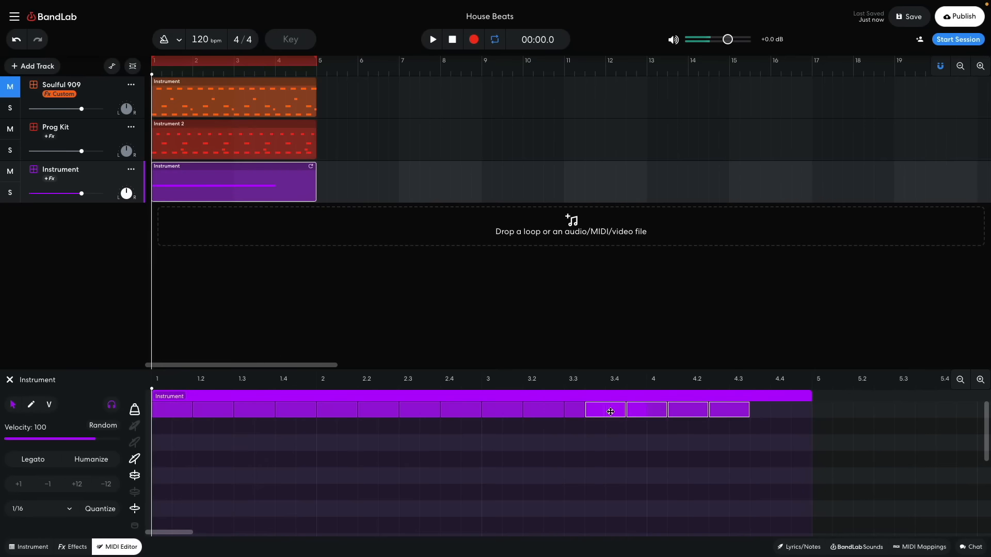
{"action": "left_click_drag", "start_coordinate": [610, 412], "coordinate": [660, 411]}
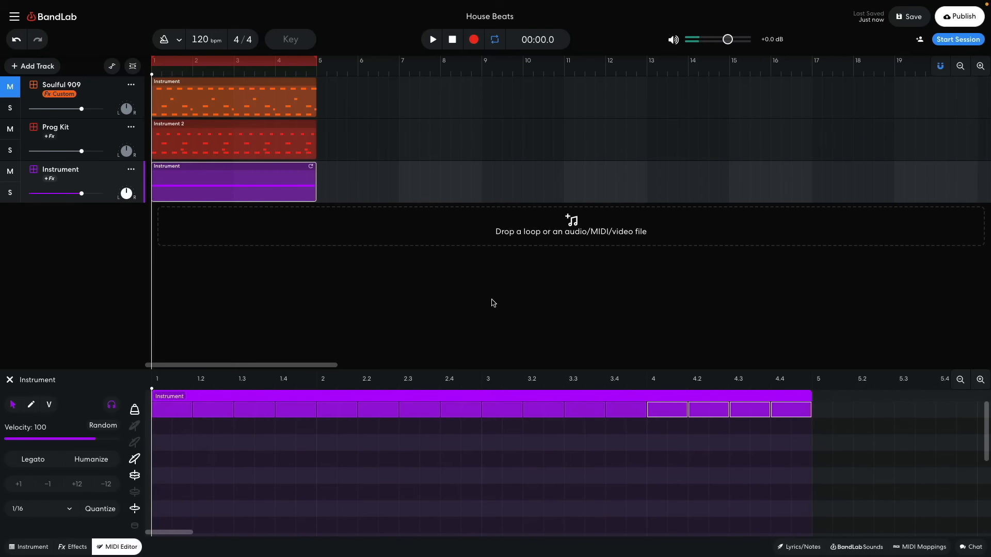
{"action": "key", "text": "space"}
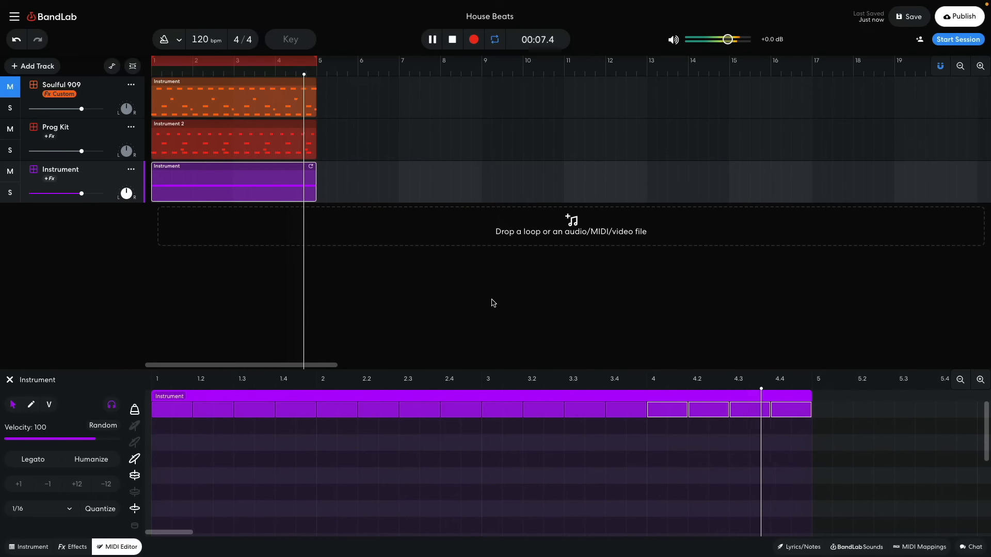
{"action": "key", "text": "space"}
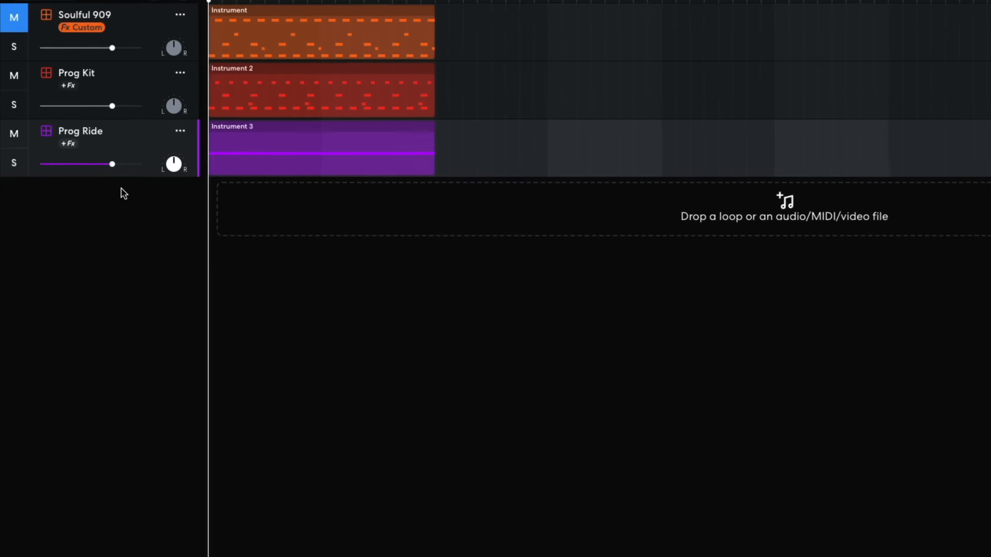
Step: Lower the Prog Ride track's volume to slightly under half of its range and play back the beat
{"action": "left_click_drag", "start_coordinate": [81, 194], "coordinate": [98, 166]}
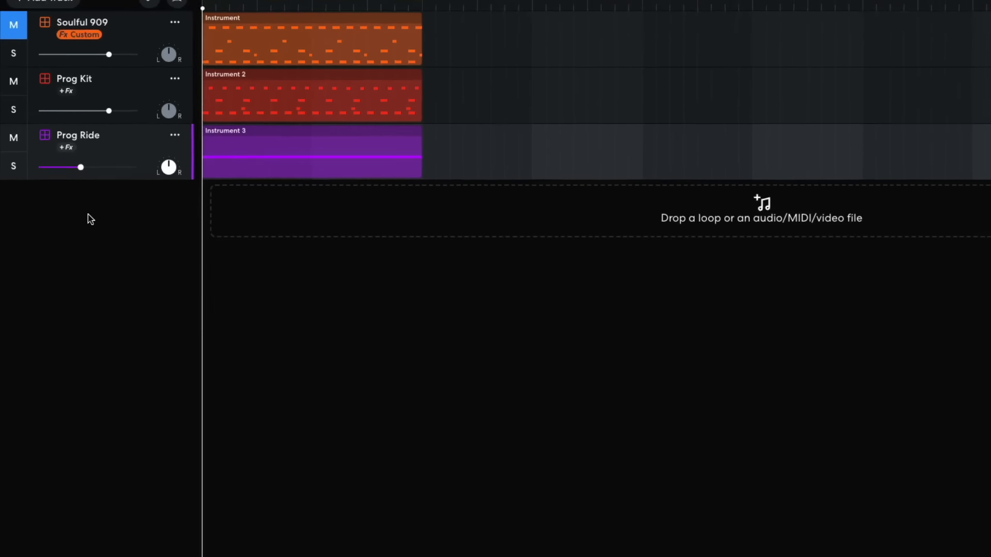
{"action": "key", "text": "space"}
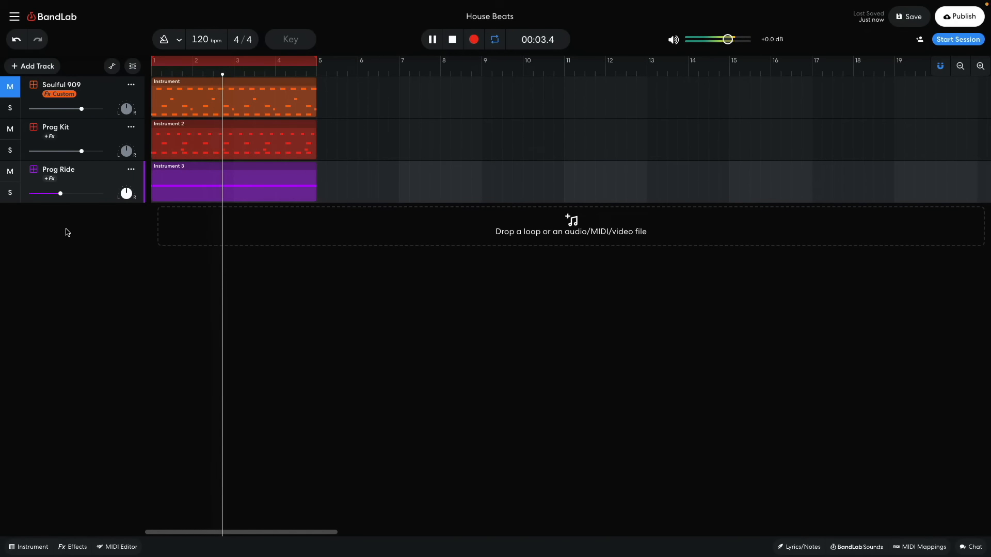
{"action": "key", "text": "space"}
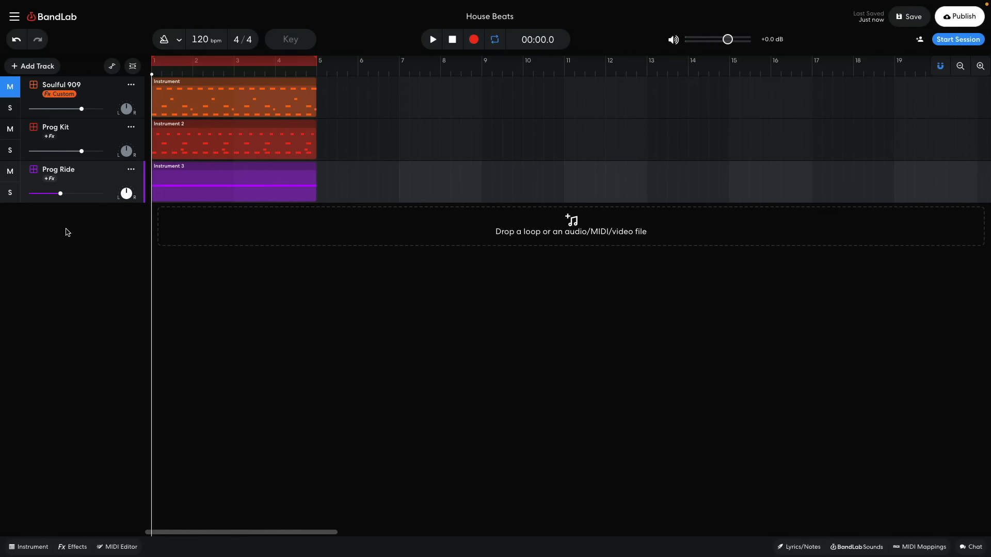
Step: Add the Studio Reverb effect to the Prog Ride track and listen to the result
{"action": "left_click", "coordinate": [72, 547]}
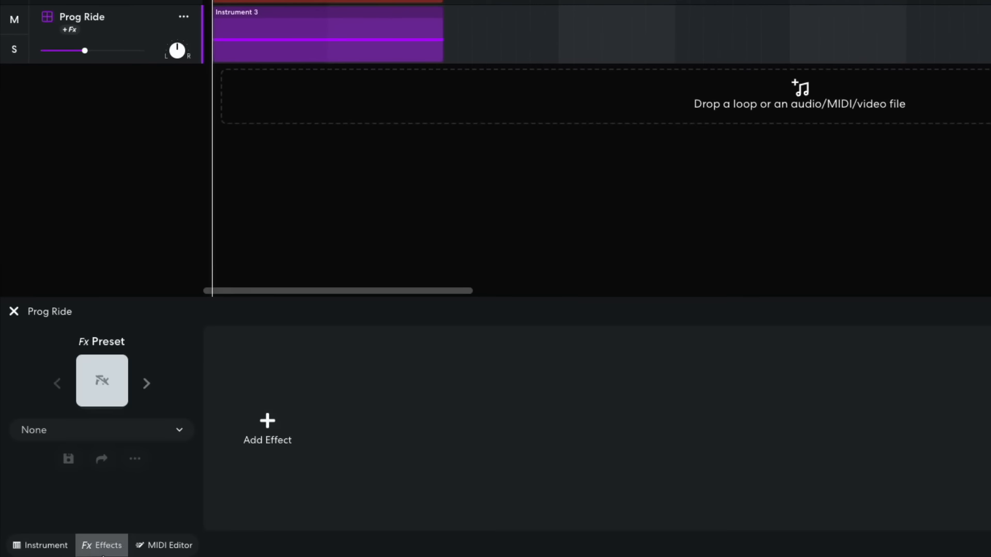
{"action": "left_click", "coordinate": [175, 476]}
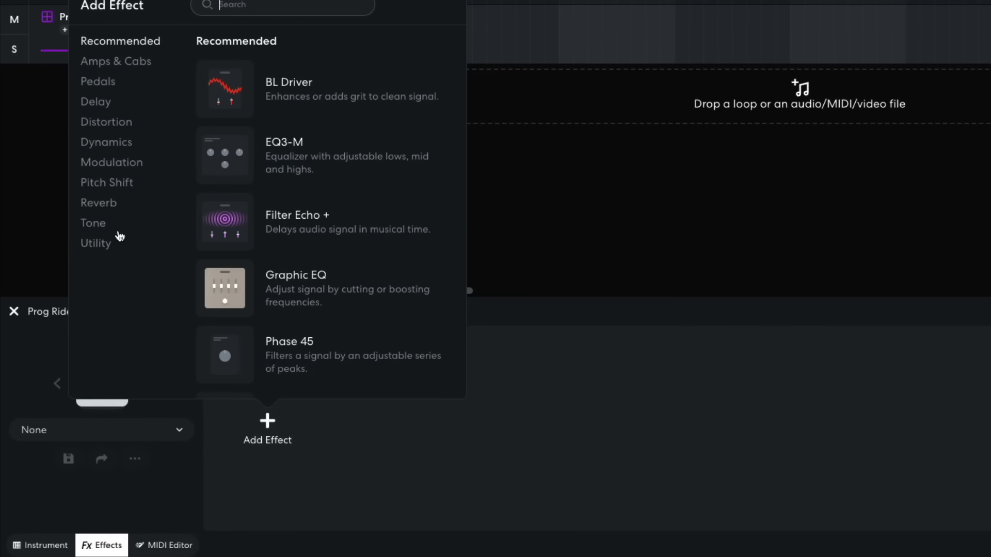
{"action": "left_click", "coordinate": [115, 207]}
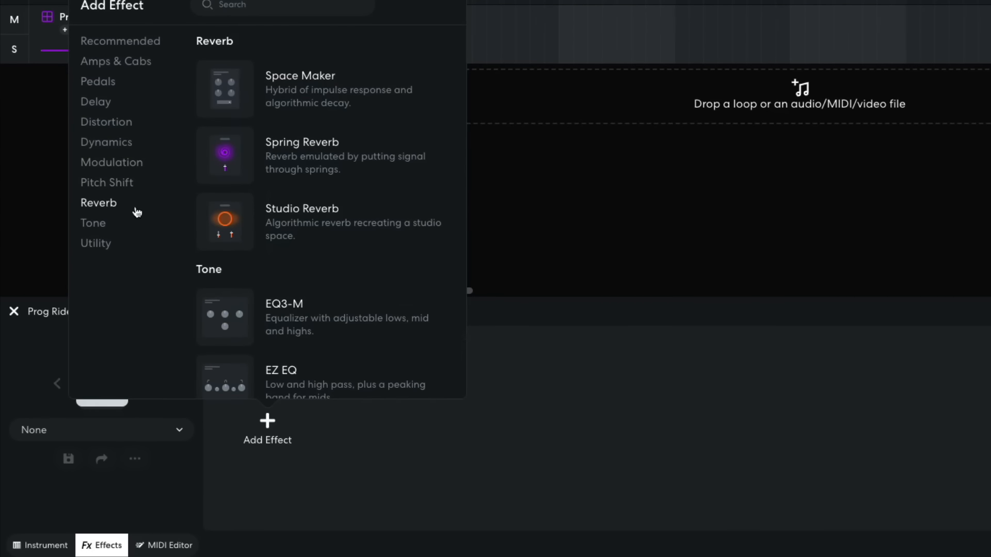
{"action": "left_click", "coordinate": [225, 221]}
{"action": "key", "text": "space"}
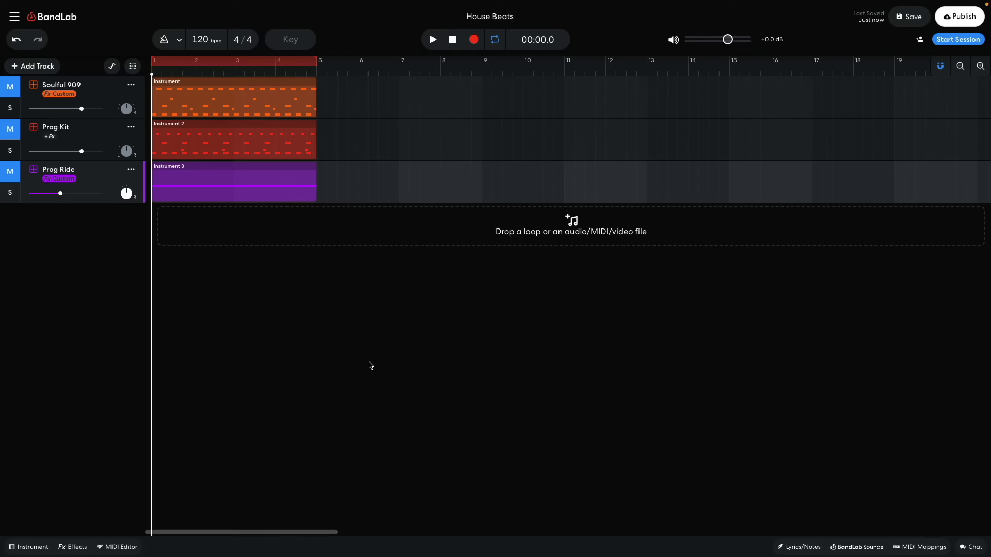
Step: Add a Sampler track and search the BandLab Sounds packs for EDM
{"action": "left_click", "coordinate": [37, 66]}
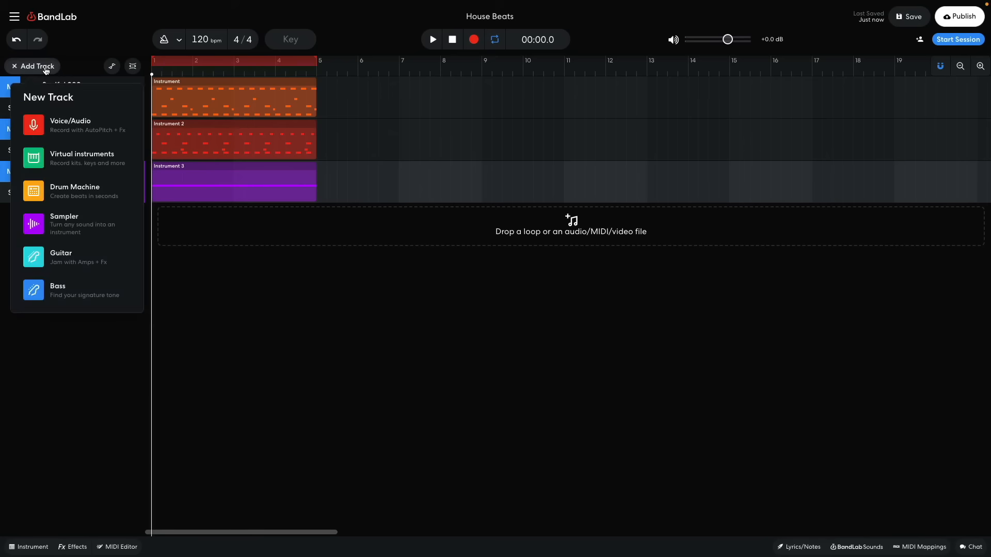
{"action": "left_click", "coordinate": [76, 230]}
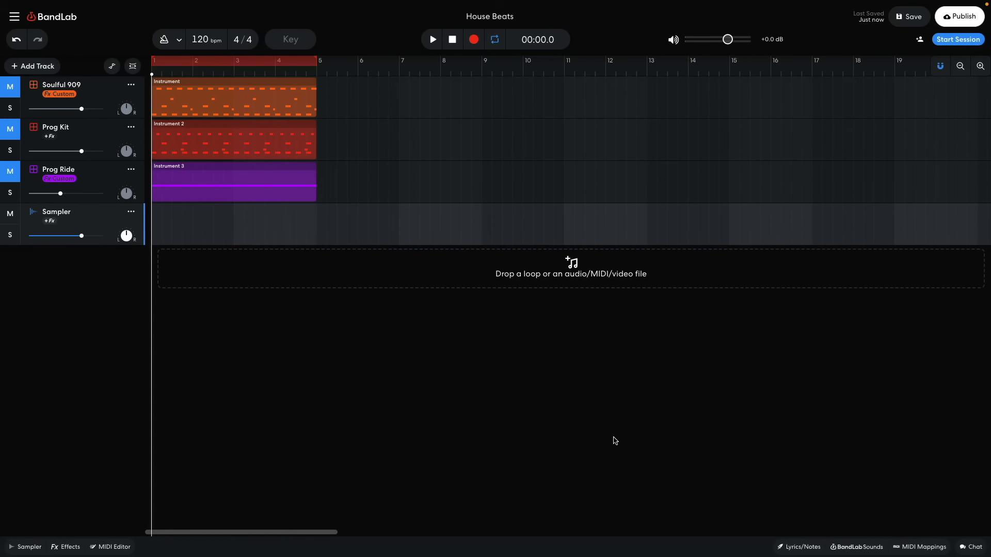
{"action": "left_click", "coordinate": [856, 547]}
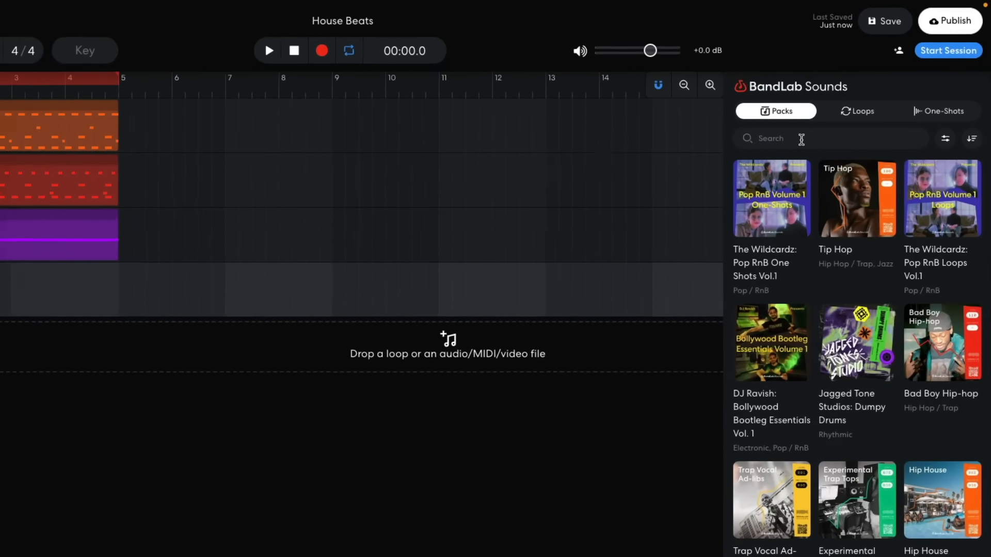
{"action": "left_click", "coordinate": [802, 139]}
{"action": "type", "text": "EDM"}
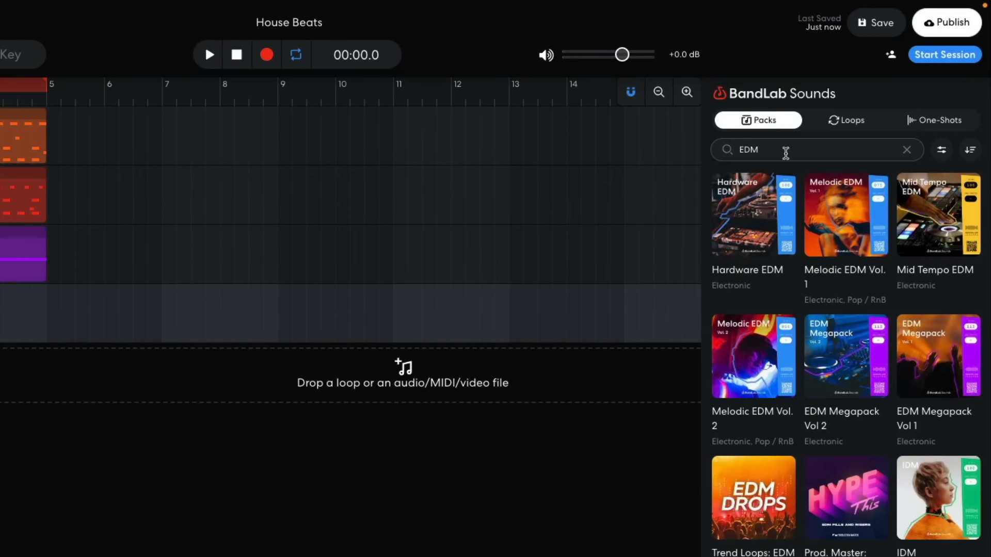
Step: Open the Melodic EDM Vol. 1 pack and preview the Kit2_Drum_Kick_128_4bar loop
{"action": "left_click", "coordinate": [821, 250]}
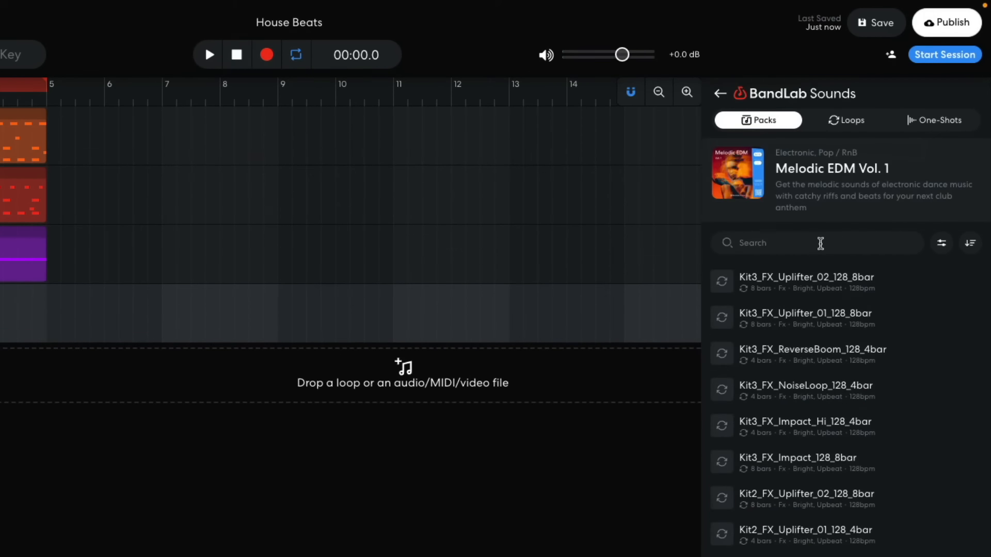
{"action": "scroll", "coordinate": [867, 300], "scroll_direction": "down", "scroll_amount": 2}
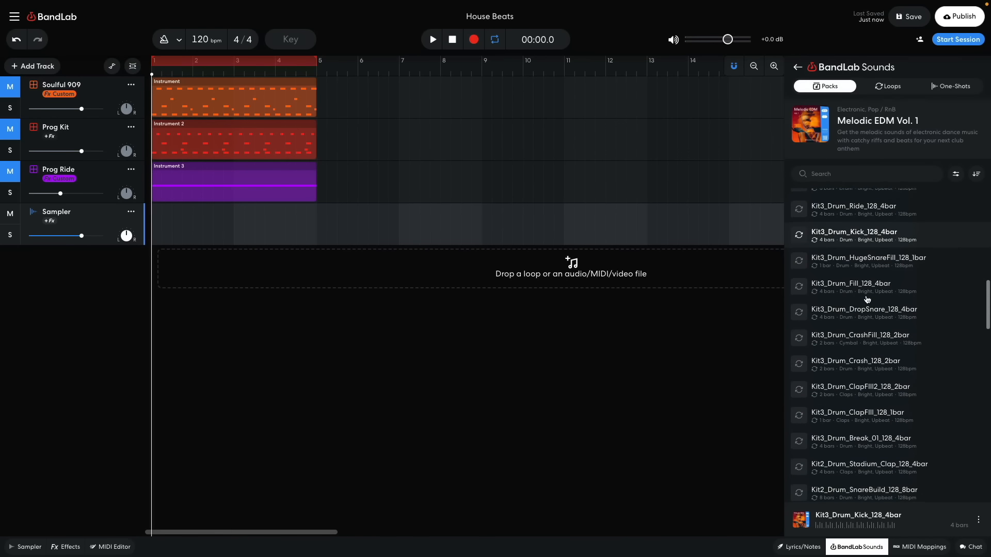
{"action": "scroll", "coordinate": [867, 299], "scroll_direction": "down", "scroll_amount": 3}
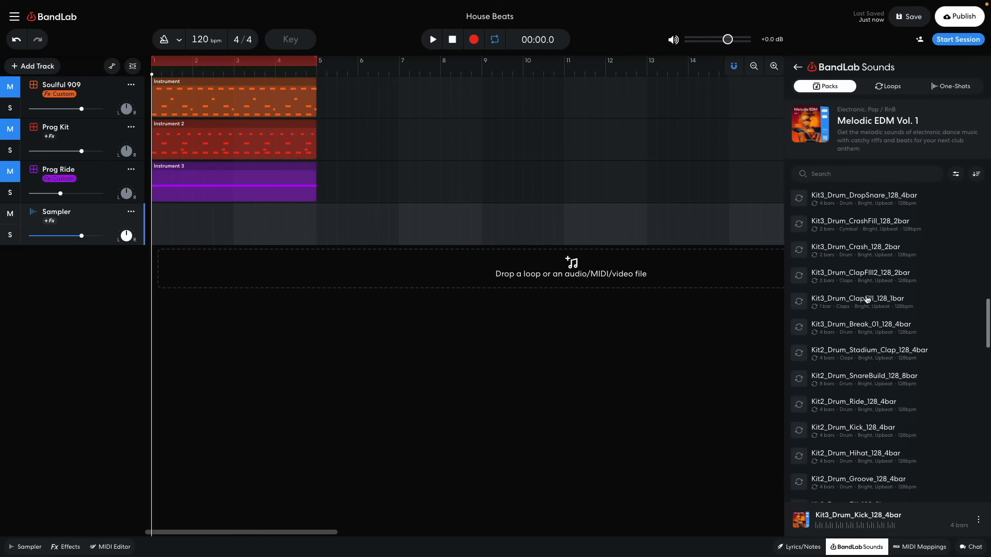
{"action": "left_click", "coordinate": [798, 417]}
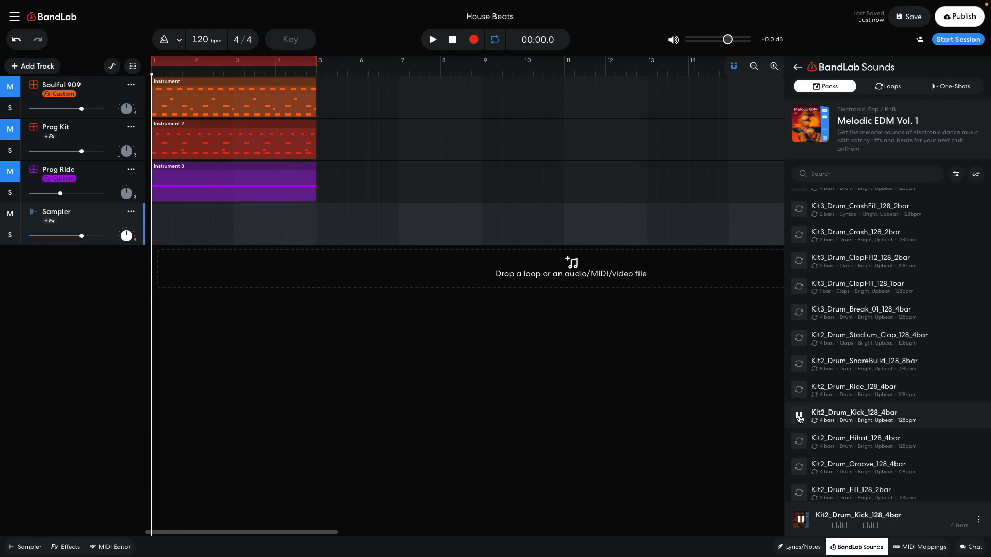
{"action": "left_click", "coordinate": [799, 416]}
Step: Load Kit2_Drum_Kick_128_4bar onto Pad 1 of the sampler, trim it to its first kick hit and audition the pad
{"action": "left_click", "coordinate": [35, 548]}
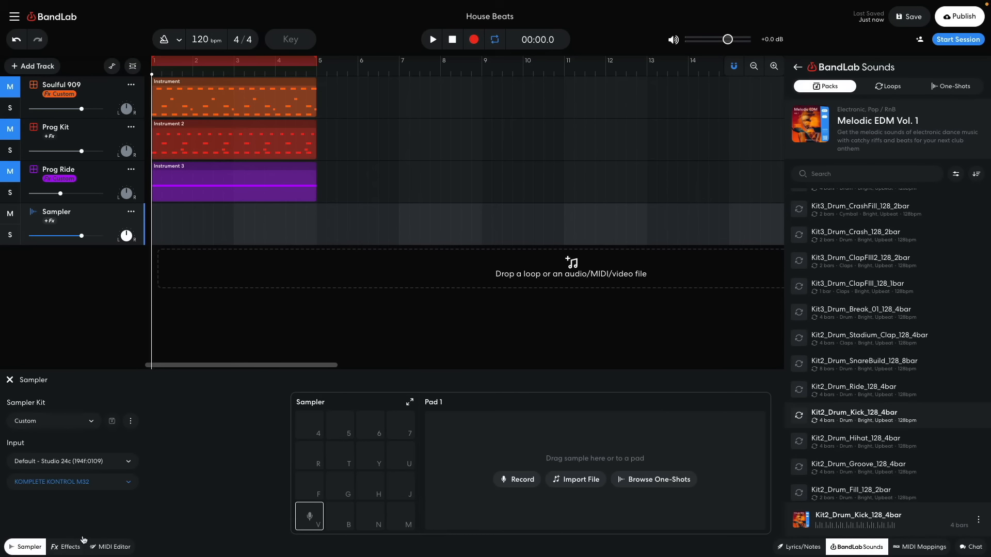
{"action": "left_click_drag", "start_coordinate": [838, 413], "coordinate": [311, 519]}
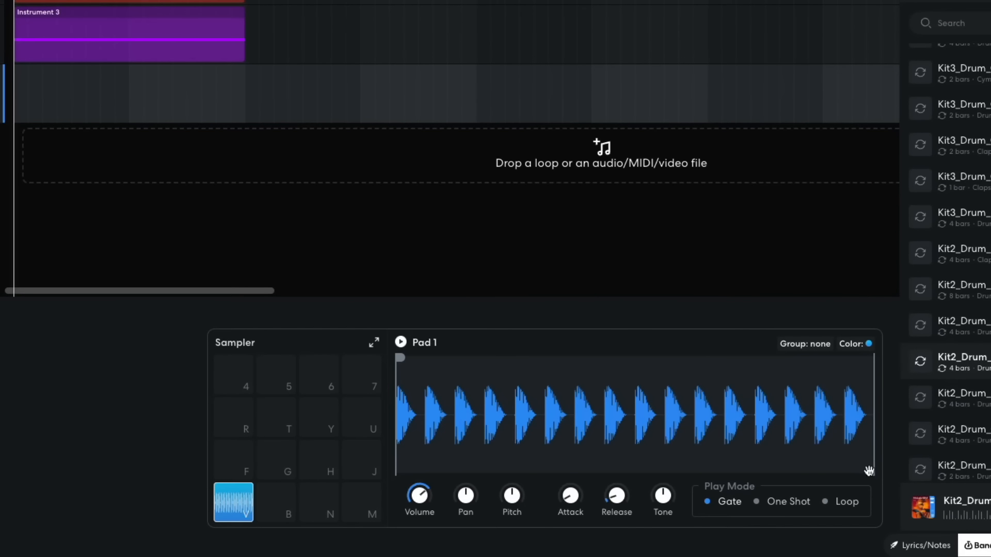
{"action": "left_click_drag", "start_coordinate": [869, 470], "coordinate": [417, 474]}
{"action": "left_click", "coordinate": [400, 343]}
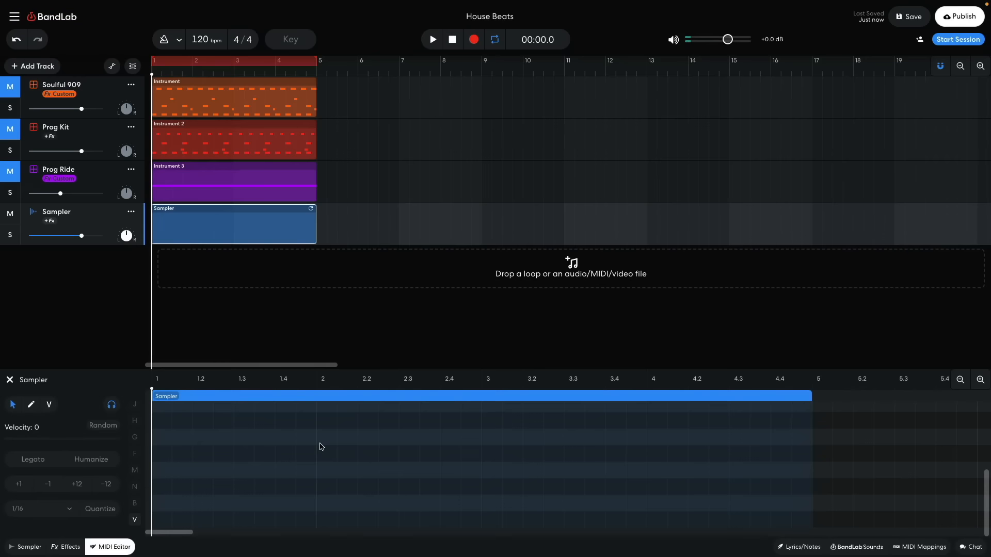
Step: Add half-beat kick notes on all four beats of bar 1 in the V pad row, and play back the pattern
{"action": "left_click", "coordinate": [162, 520]}
{"action": "left_click", "coordinate": [203, 520]}
{"action": "left_click", "coordinate": [244, 520]}
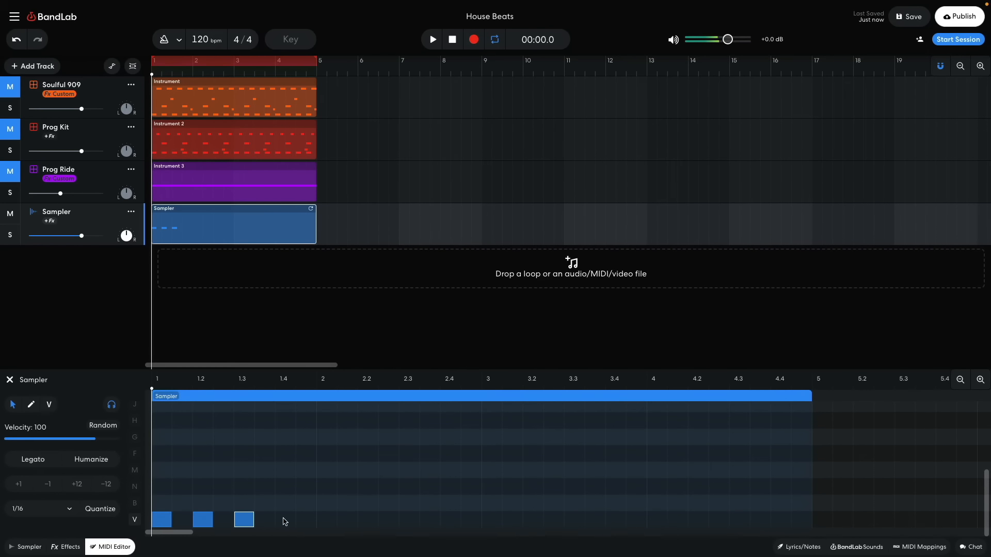
{"action": "left_click", "coordinate": [285, 520]}
{"action": "key", "text": "space"}
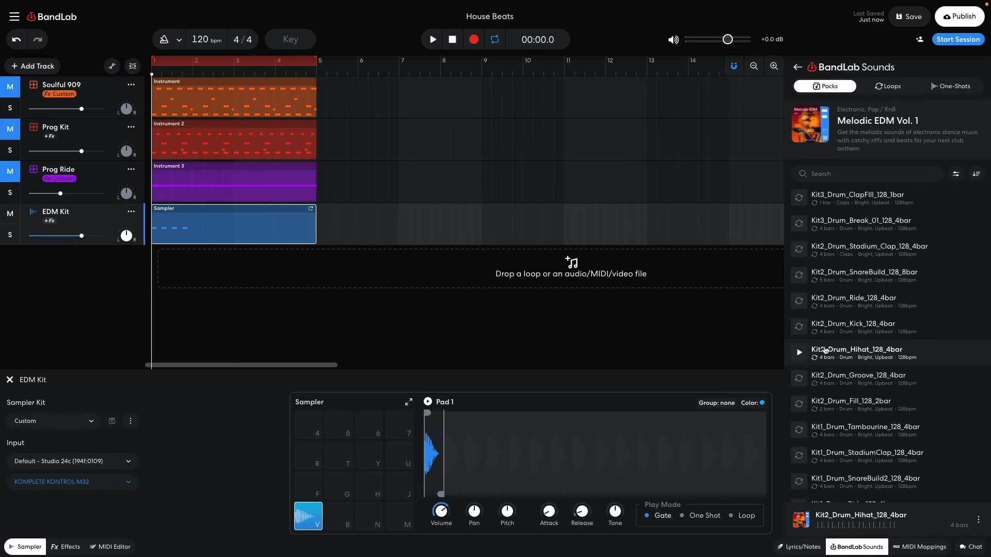
Step: Load Kit2_Drum_Hihat_128_4bar onto Pad 2, trim its start and end to the first hi-hat hit, and audition the pad
{"action": "left_click_drag", "start_coordinate": [824, 350], "coordinate": [348, 516]}
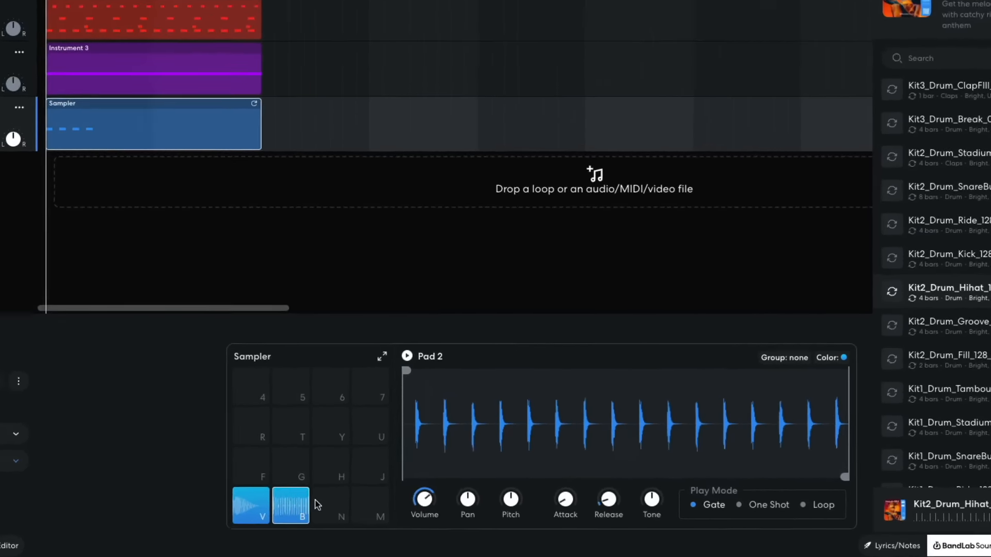
{"action": "left_click_drag", "start_coordinate": [402, 361], "coordinate": [413, 360]}
{"action": "left_click_drag", "start_coordinate": [867, 465], "coordinate": [431, 471]}
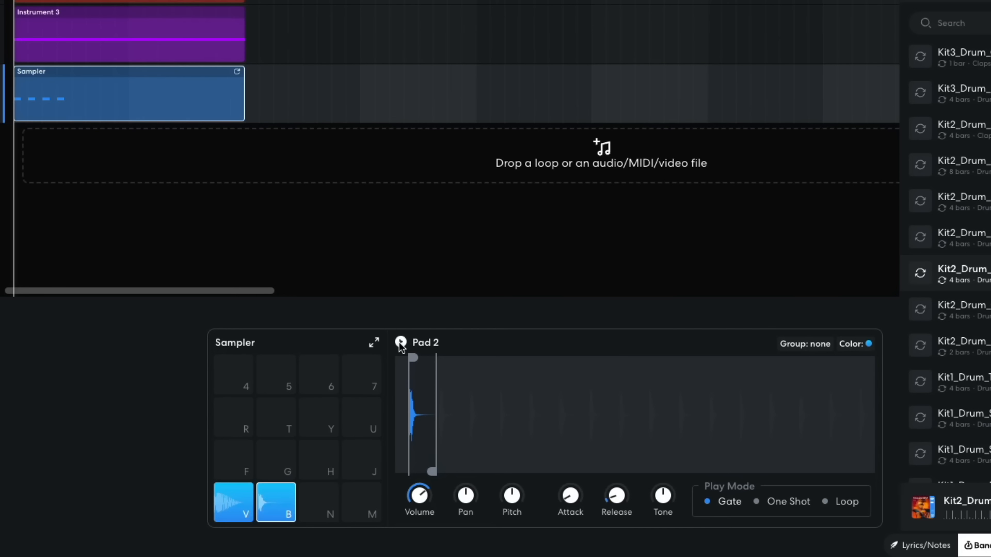
{"action": "left_click", "coordinate": [401, 343]}
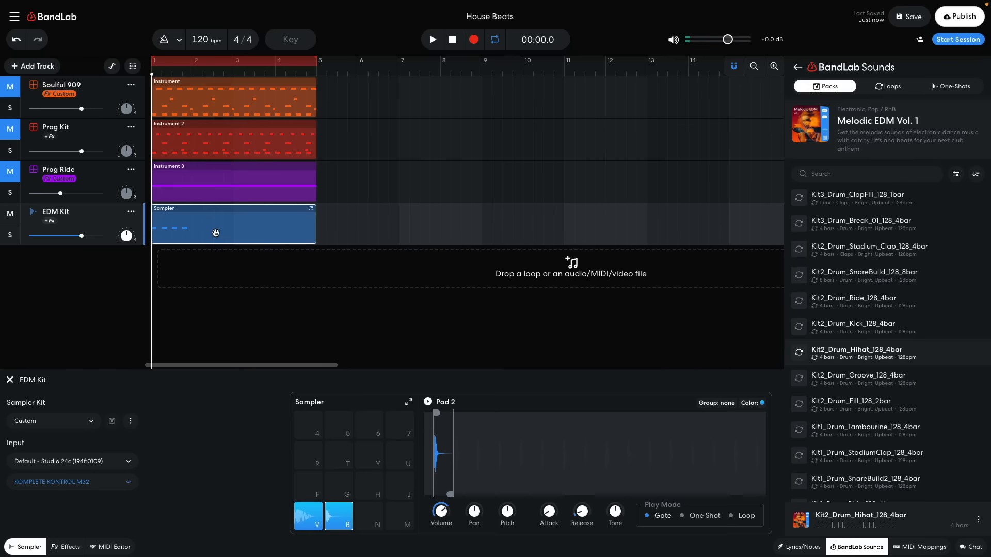
Step: Add hi-hat notes on the four off-beats of bar 1 in the B pad row at velocity 75, and play back the pattern
{"action": "double_click", "coordinate": [214, 230]}
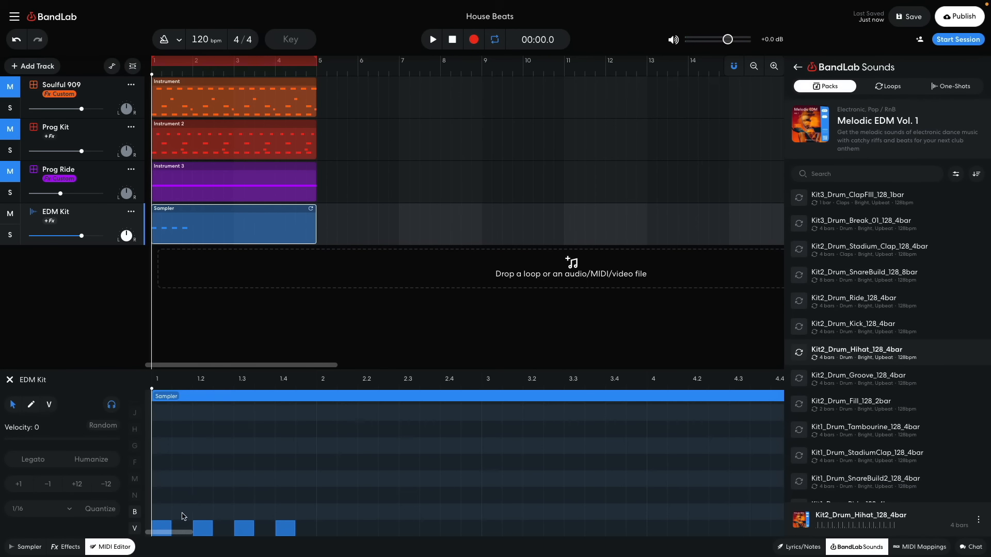
{"action": "left_click", "coordinate": [183, 513]}
{"action": "left_click", "coordinate": [223, 513]}
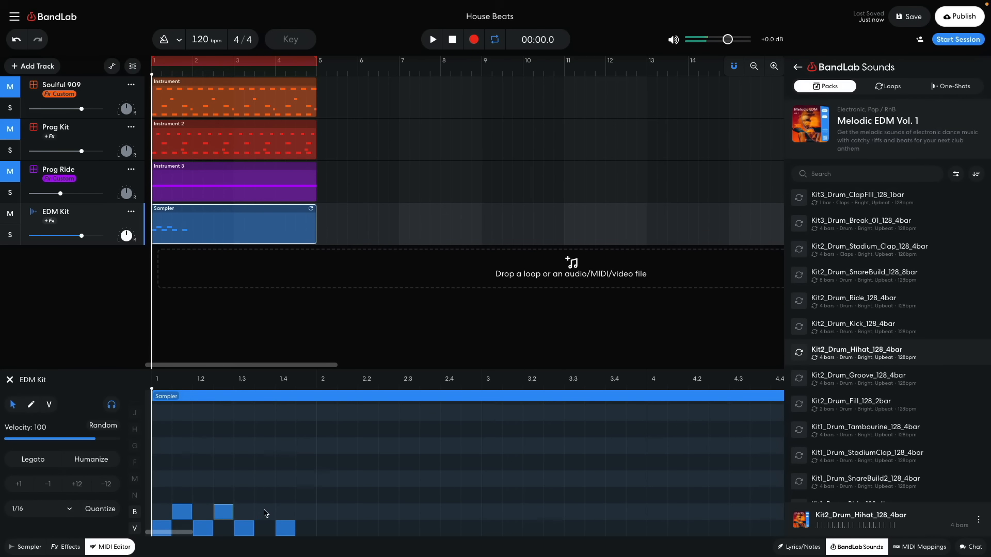
{"action": "left_click", "coordinate": [265, 511]}
{"action": "left_click", "coordinate": [306, 512]}
{"action": "left_click_drag", "start_coordinate": [350, 508], "coordinate": [181, 511]}
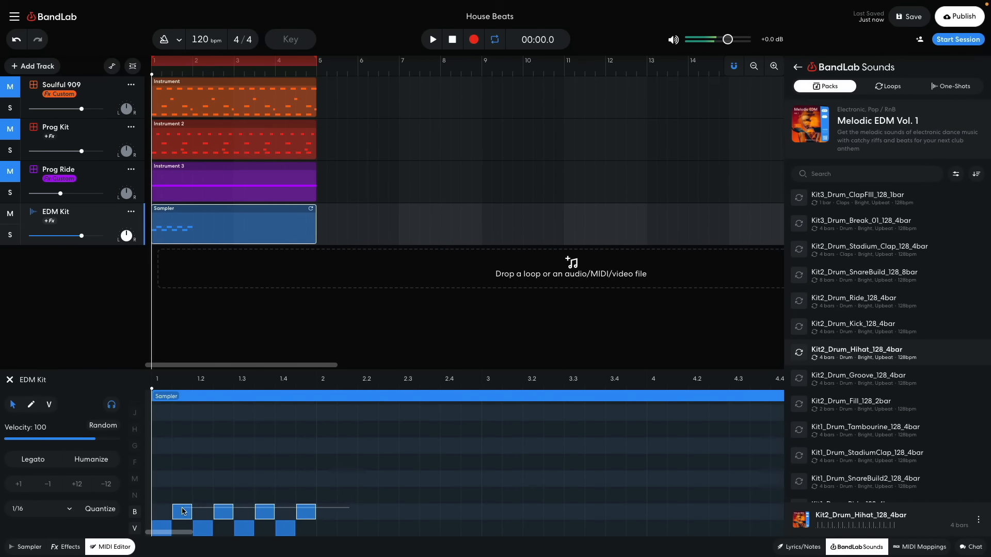
{"action": "left_click_drag", "start_coordinate": [95, 439], "coordinate": [73, 443]}
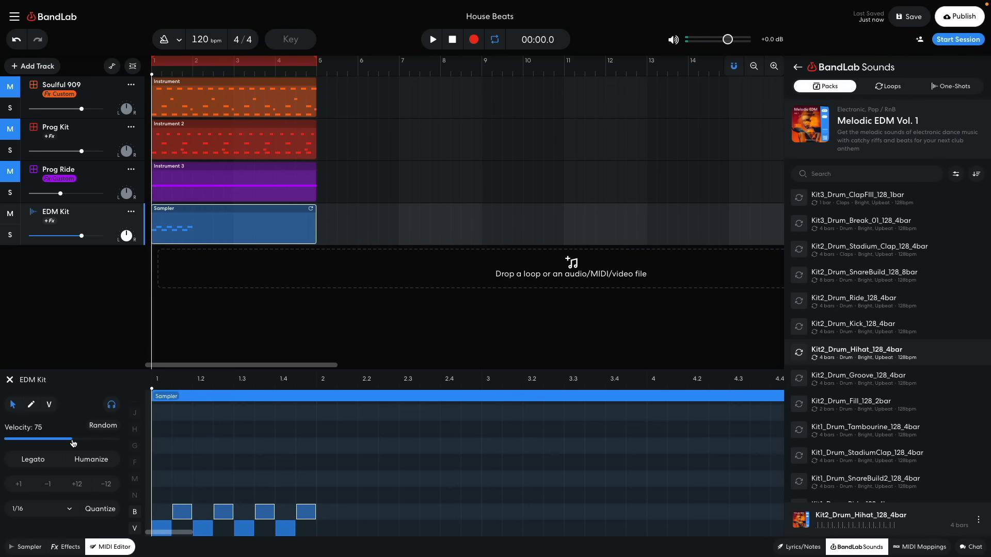
{"action": "key", "text": "space"}
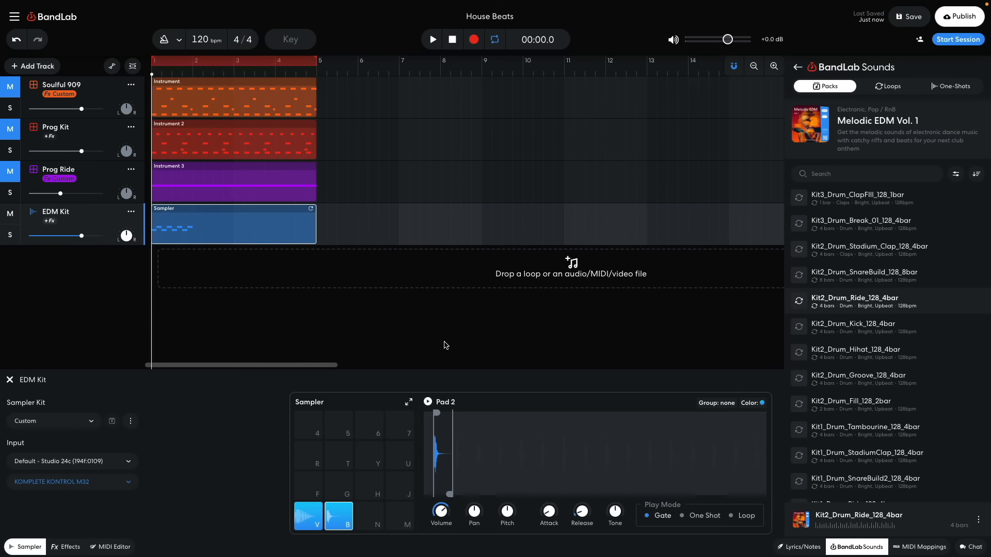
Step: Load Kit2_Drum_Ride_128_4bar onto Pad 3, trim it to its first ride hit and audition the pad
{"action": "left_click_drag", "start_coordinate": [827, 301], "coordinate": [367, 516]}
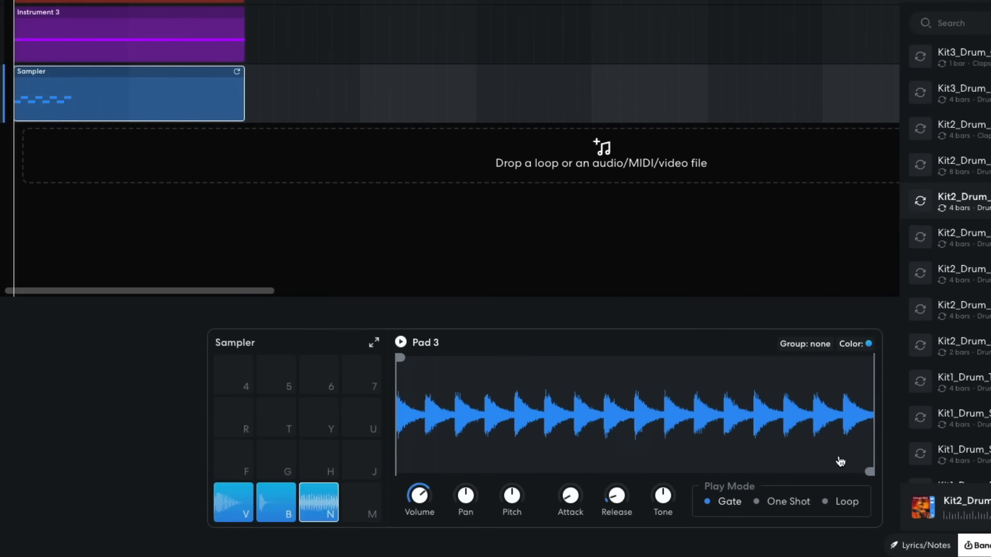
{"action": "left_click_drag", "start_coordinate": [867, 466], "coordinate": [418, 472]}
{"action": "left_click", "coordinate": [401, 342]}
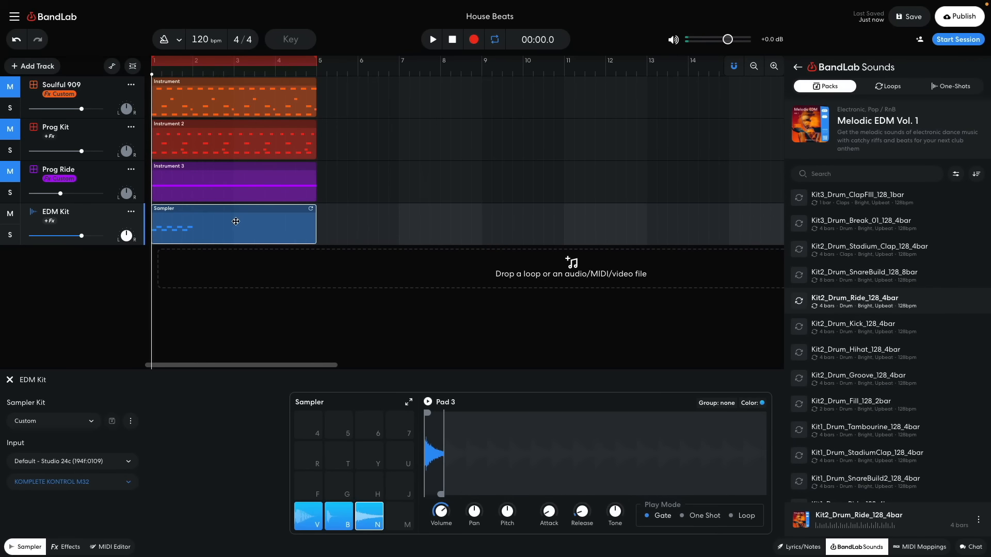
Step: Add four one-beat ride notes covering bar 1 in the N pad row of the EDM Kit region
{"action": "double_click", "coordinate": [236, 222]}
{"action": "left_click", "coordinate": [162, 494]}
{"action": "left_click_drag", "start_coordinate": [175, 491], "coordinate": [188, 491]}
{"action": "left_click", "coordinate": [212, 495]}
{"action": "left_click", "coordinate": [254, 495]}
{"action": "left_click", "coordinate": [304, 498]}
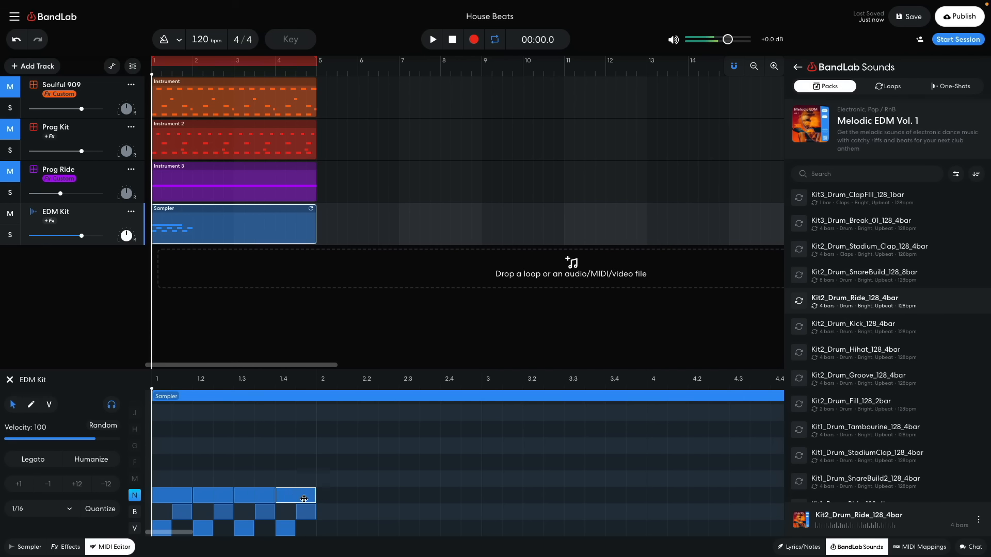
Step: Lower the velocity of all four ride notes in the N pad row to 64 and play back the pattern
{"action": "left_click_drag", "start_coordinate": [348, 489], "coordinate": [182, 496]}
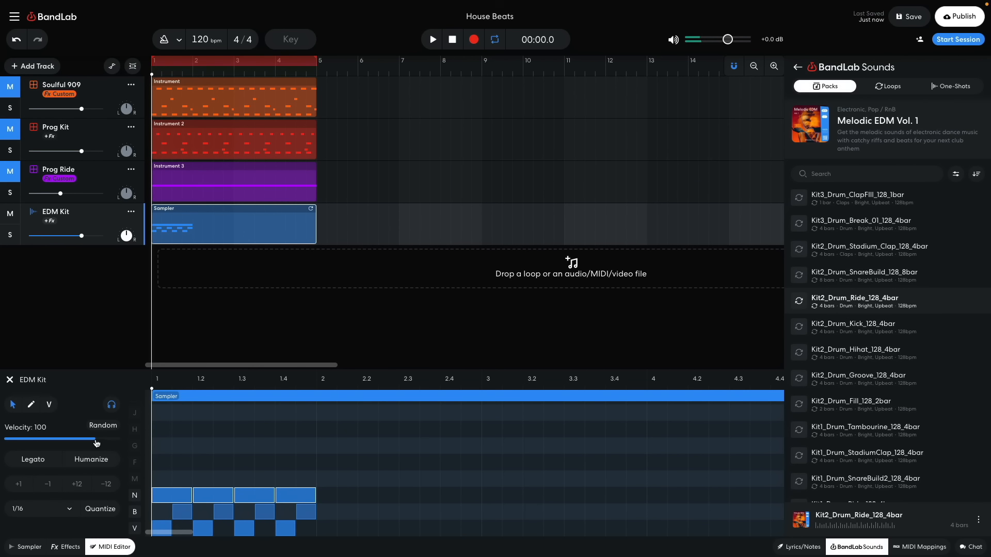
{"action": "left_click_drag", "start_coordinate": [90, 441], "coordinate": [74, 442]}
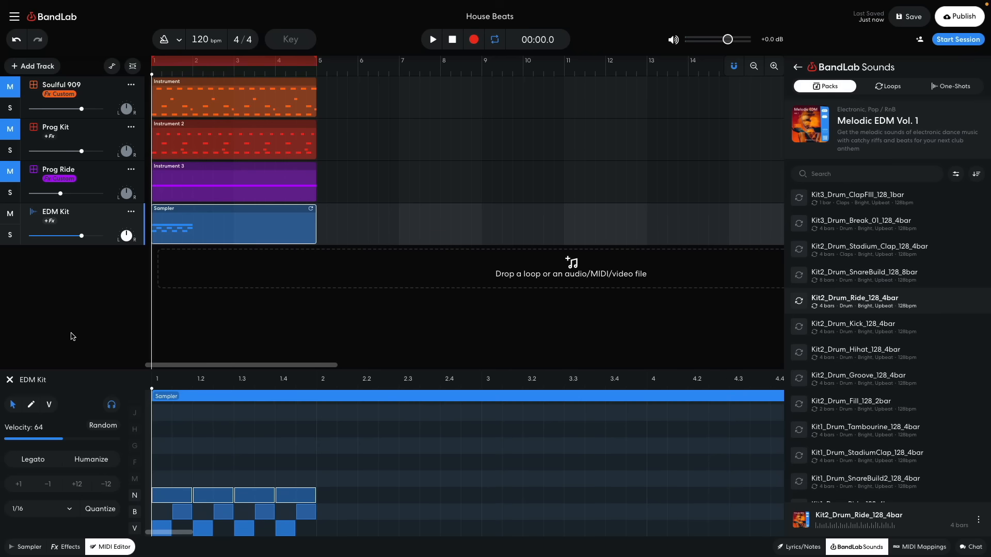
{"action": "key", "text": "space"}
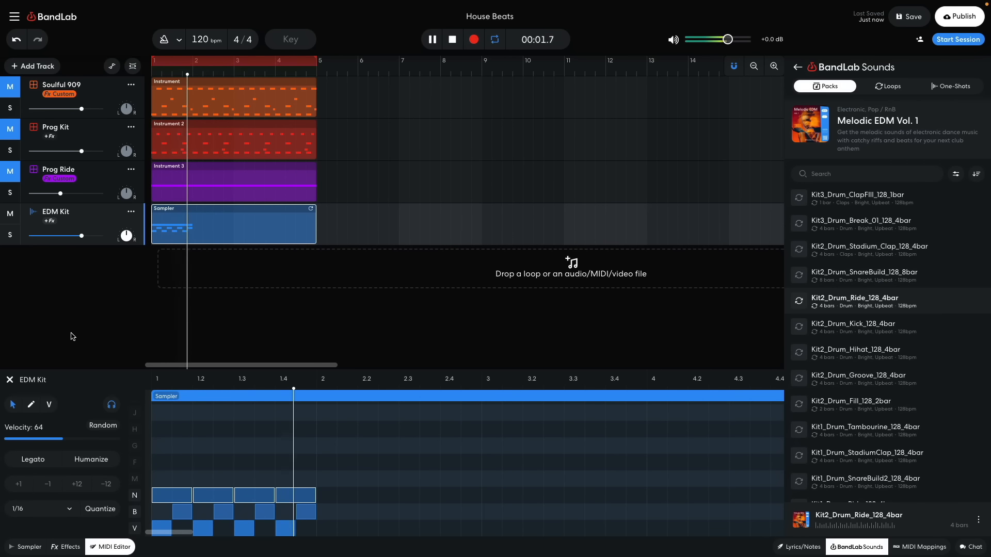
{"action": "key", "text": "space"}
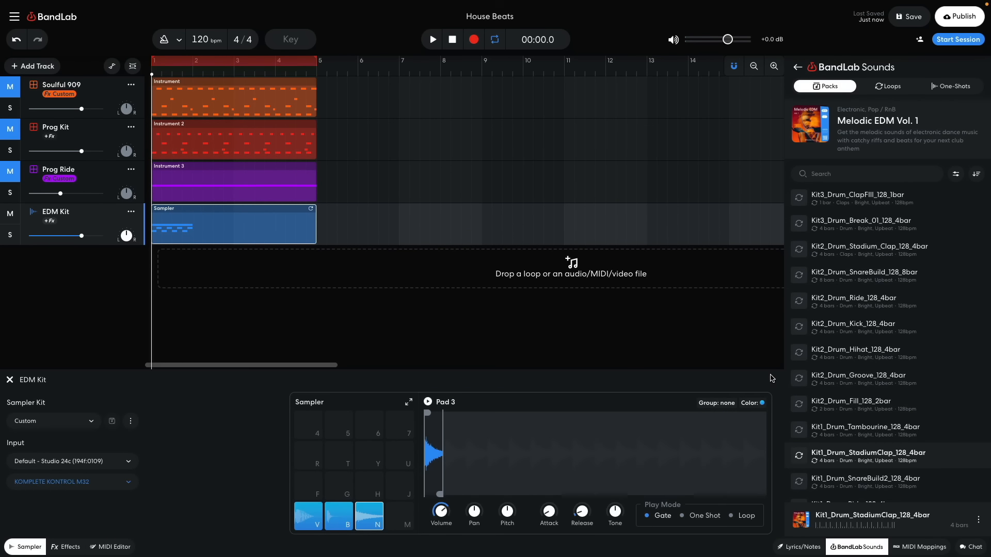
Step: Load Kit1_Drum_StadiumClap_128_4bar onto Pad 4, trim its end to the first clap hit, and audition the pad
{"action": "left_click_drag", "start_coordinate": [835, 455], "coordinate": [399, 513]}
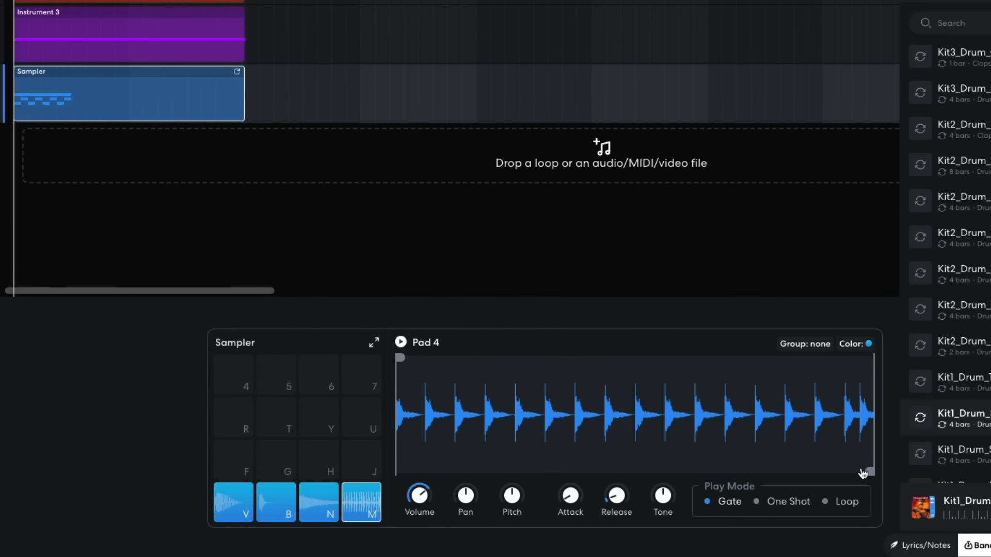
{"action": "mouse_move", "coordinate": [867, 470]}
{"action": "left_mouse_down"}
{"action": "mouse_move", "coordinate": [457, 451]}
{"action": "mouse_move", "coordinate": [416, 456]}
{"action": "mouse_move", "coordinate": [417, 467]}
{"action": "left_mouse_up"}
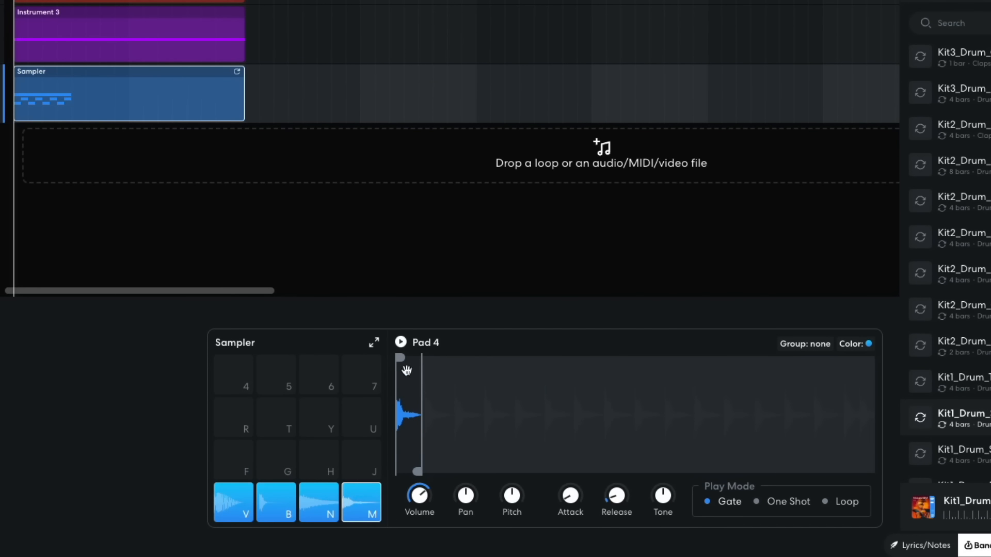
{"action": "left_click", "coordinate": [400, 339]}
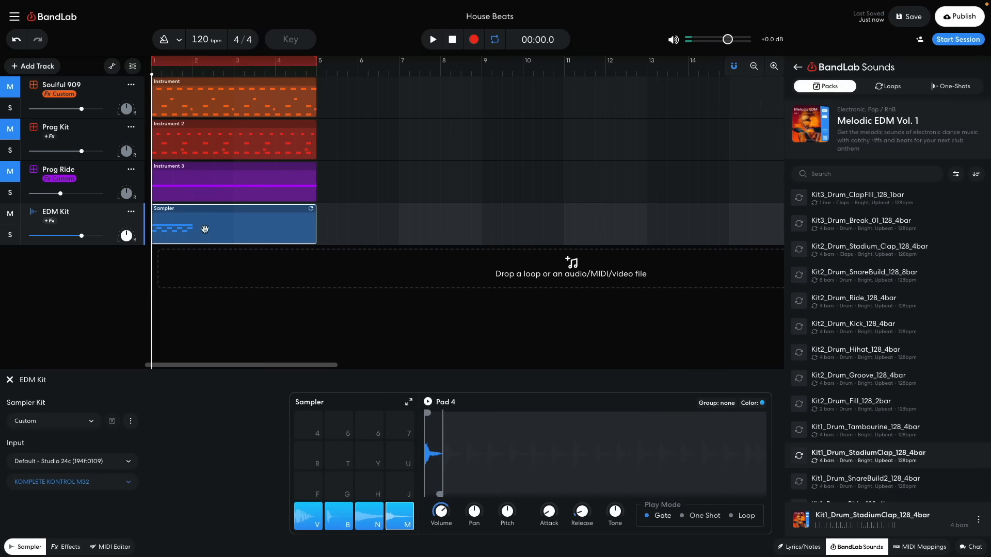
Step: Add half-beat clap notes on beats 2 and 4 of bar 1 in the M pad row, and play back the pattern
{"action": "double_click", "coordinate": [89, 100]}
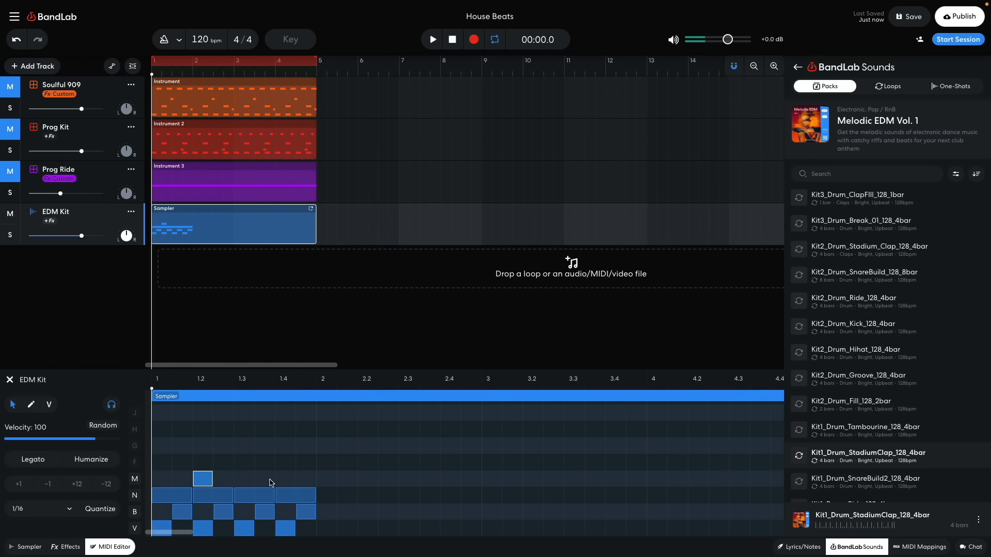
{"action": "left_click", "coordinate": [284, 480]}
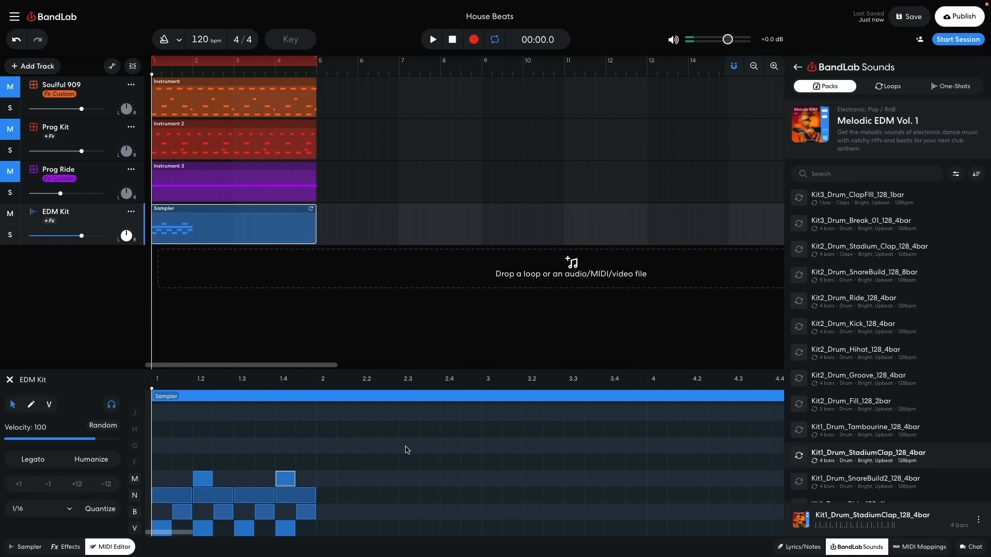
{"action": "key", "text": "space"}
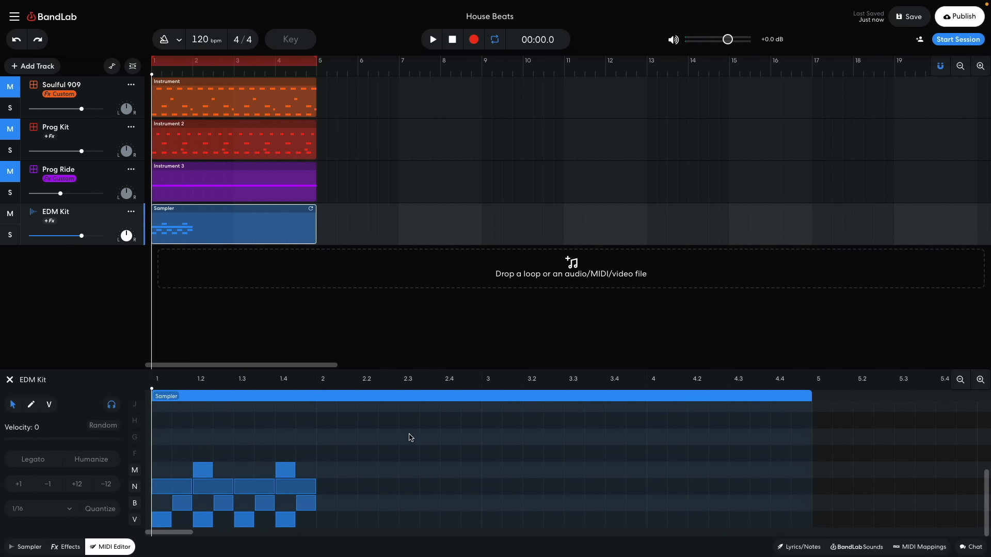
Step: Duplicate all the bar 1 notes into bars 2, 3 and 4 of the Sampler region, and play back the four-bar beat
{"action": "left_click_drag", "start_coordinate": [379, 431], "coordinate": [652, 527]}
{"action": "key", "text": "space"}
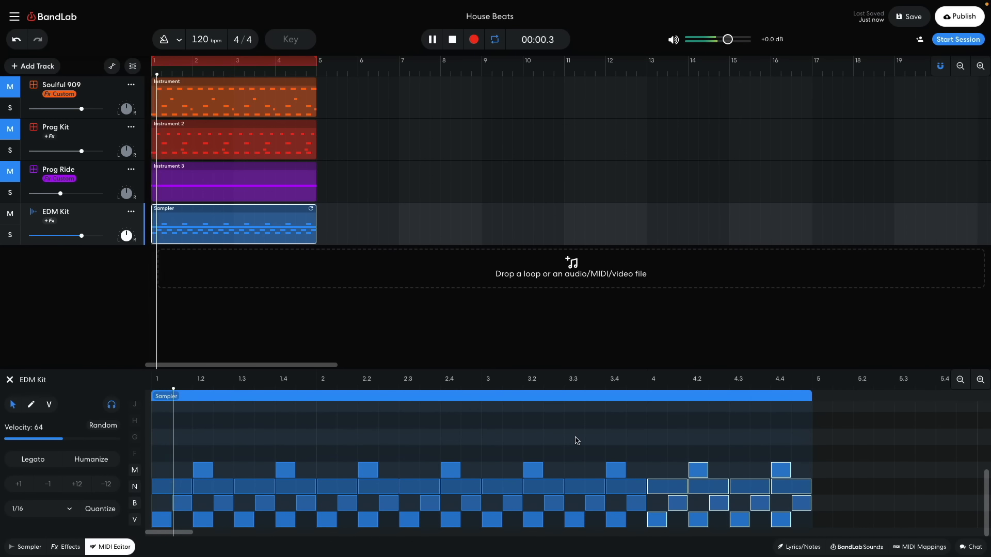